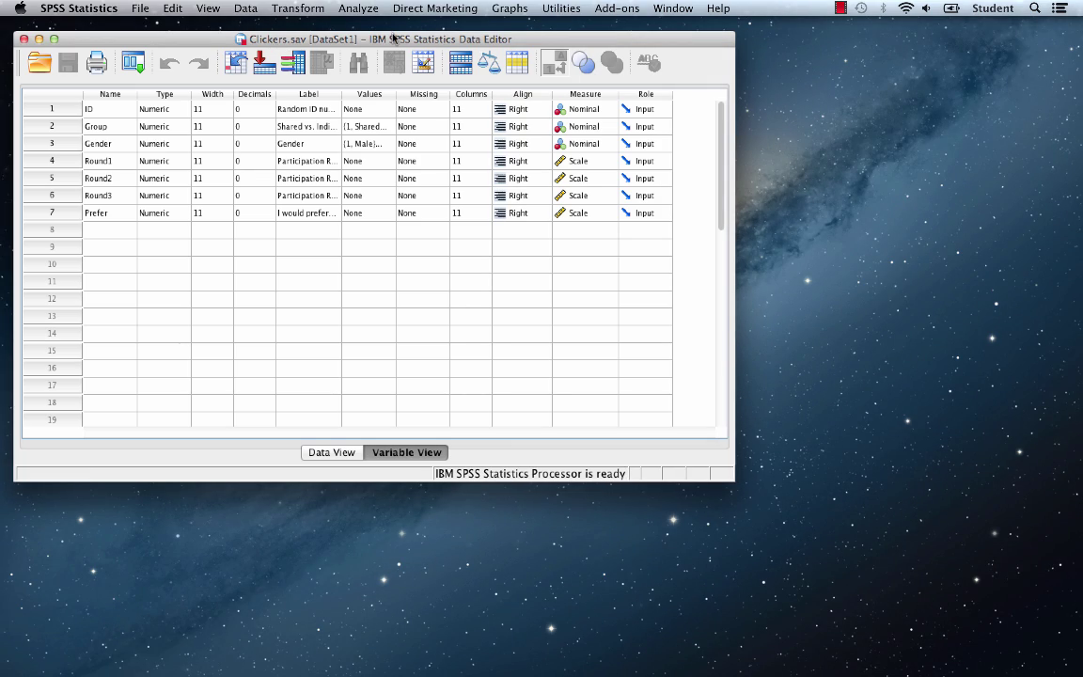
Step: Set up a Frequencies analysis on Gender with frequency tables turned off
click(357, 9)
mouse_move(549, 54)
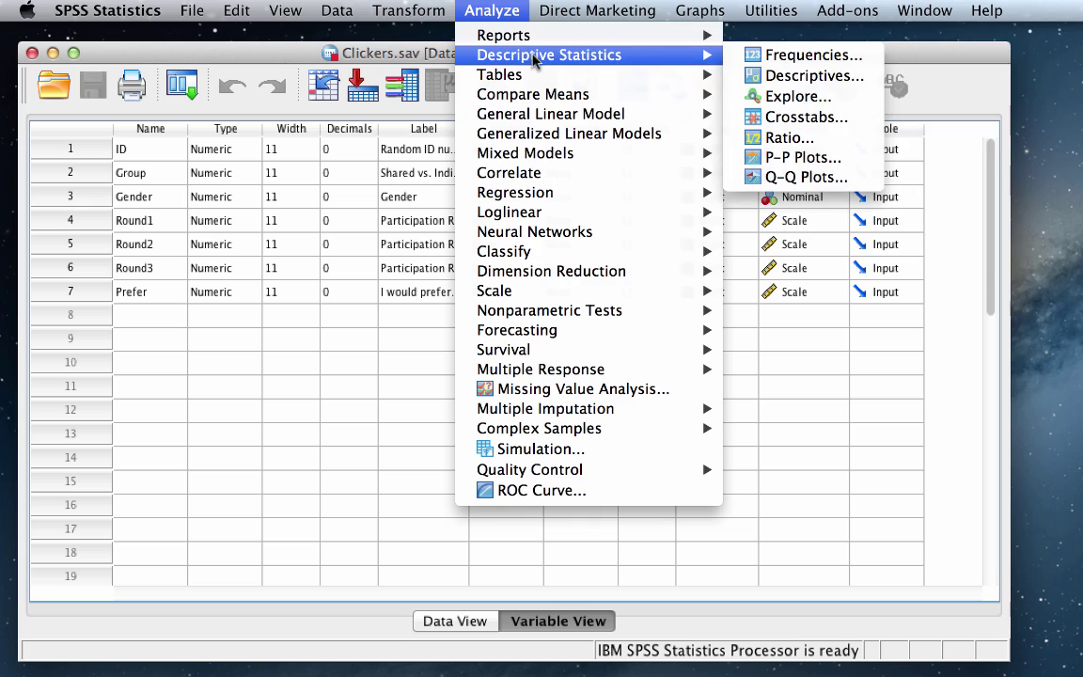
click(776, 55)
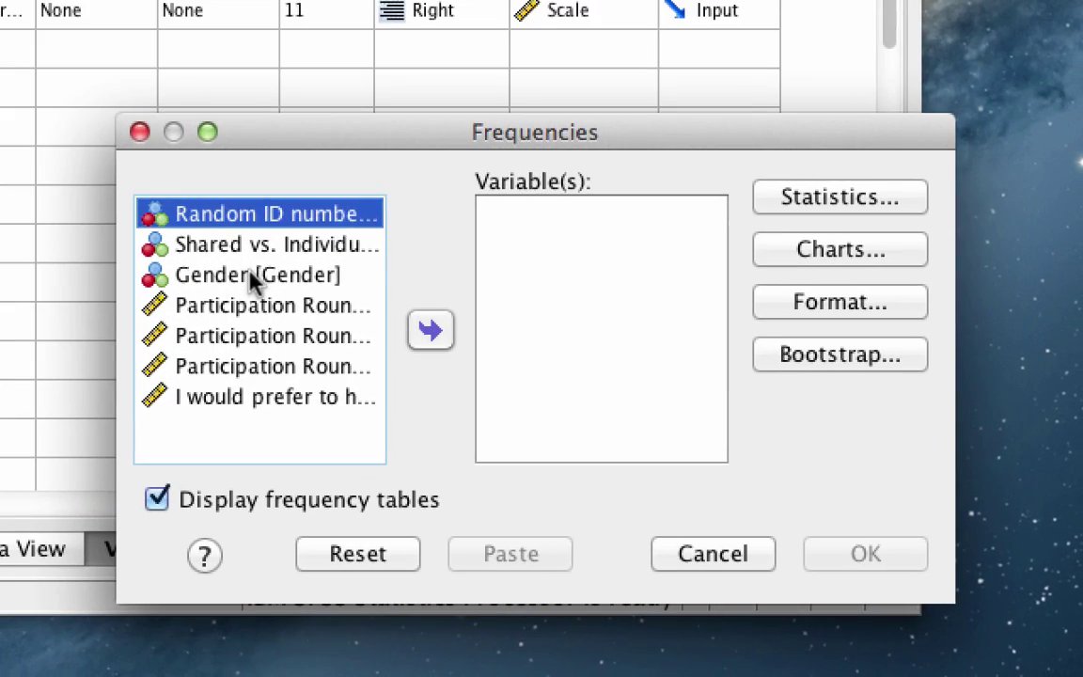
click(252, 274)
click(430, 331)
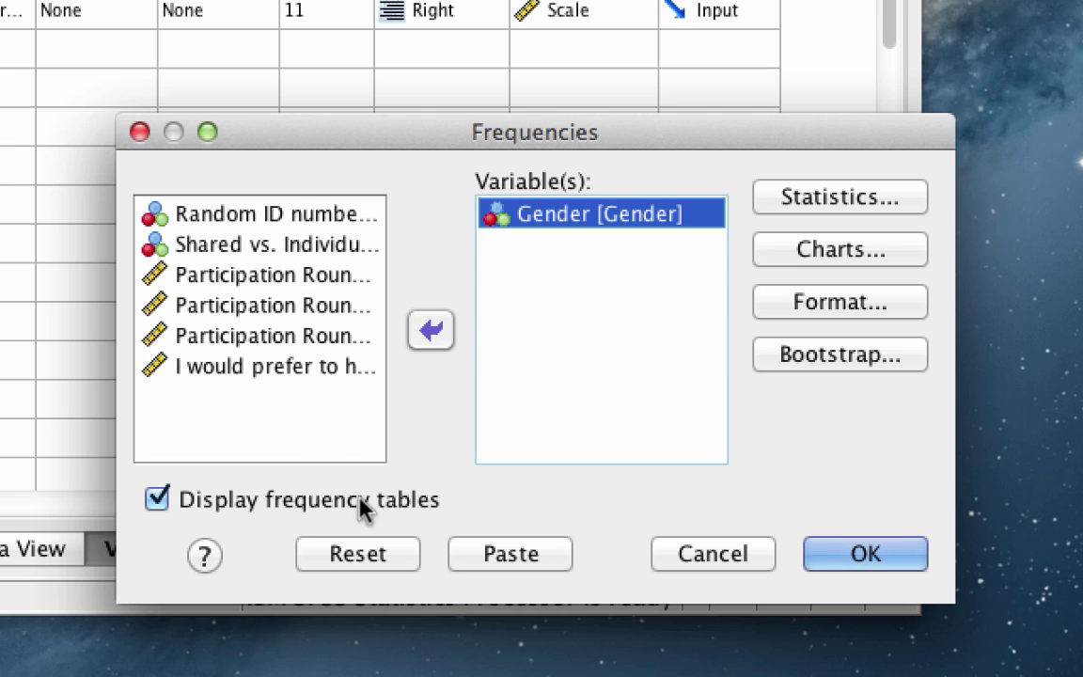
click(333, 512)
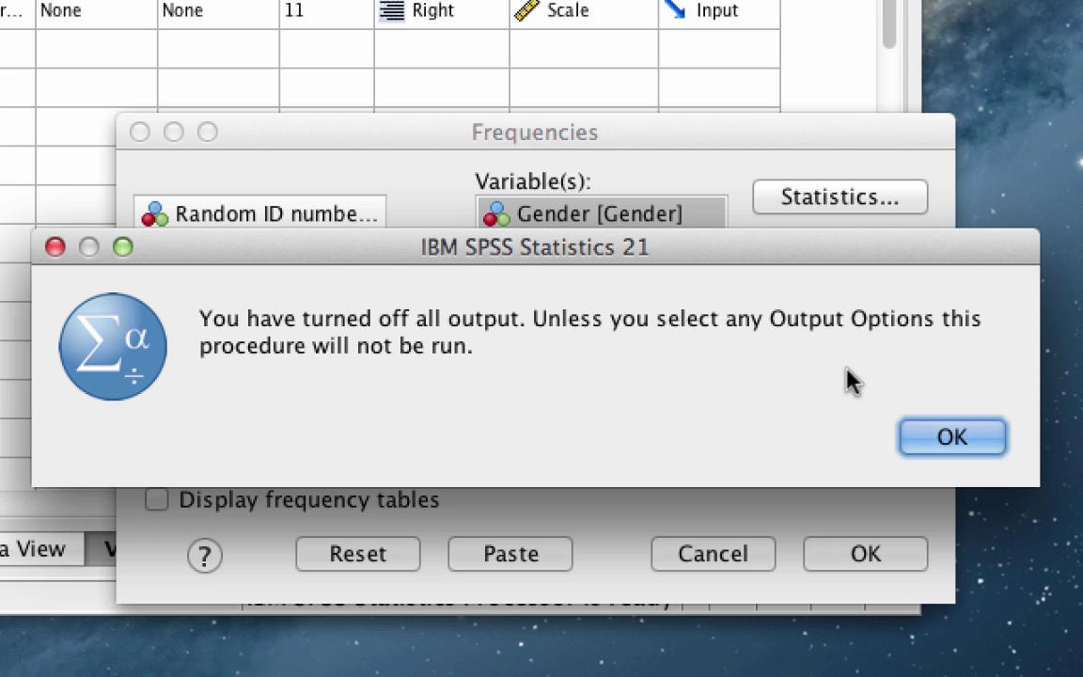
click(953, 439)
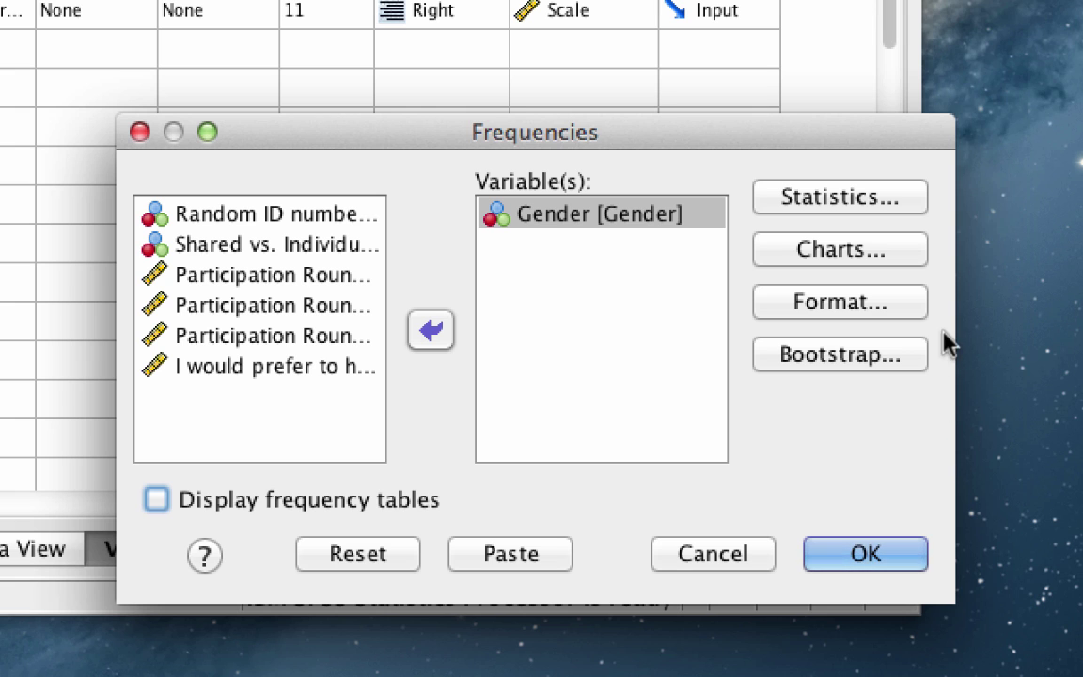
Step: Choose a bar chart showing percentages as the Frequencies chart output
click(883, 254)
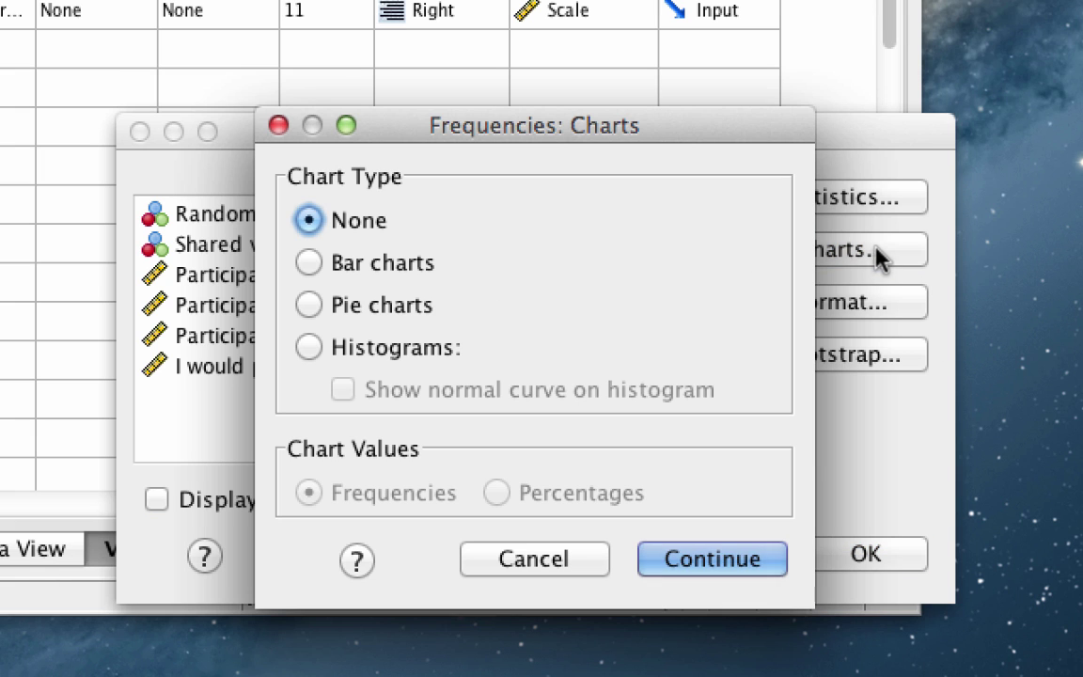
click(406, 269)
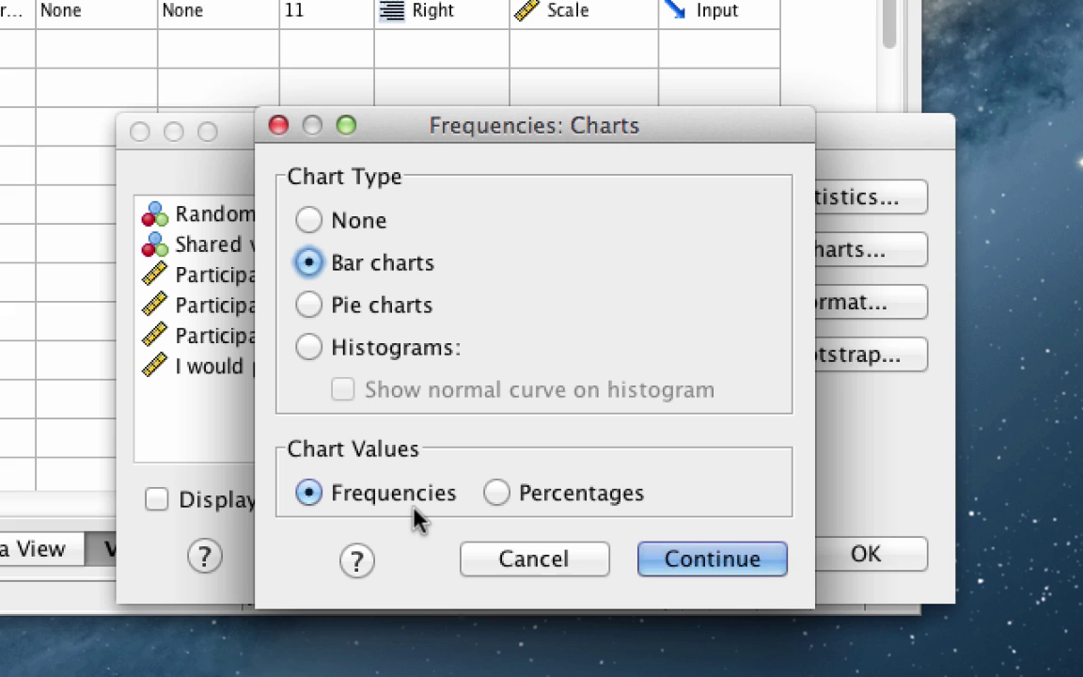
click(553, 499)
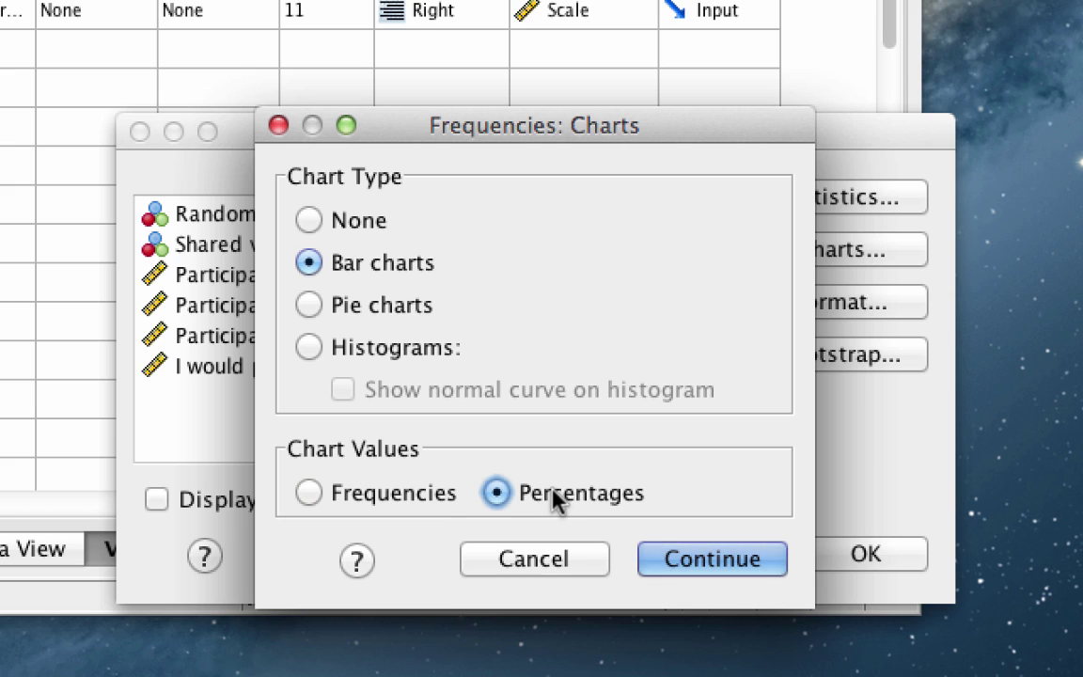
click(729, 562)
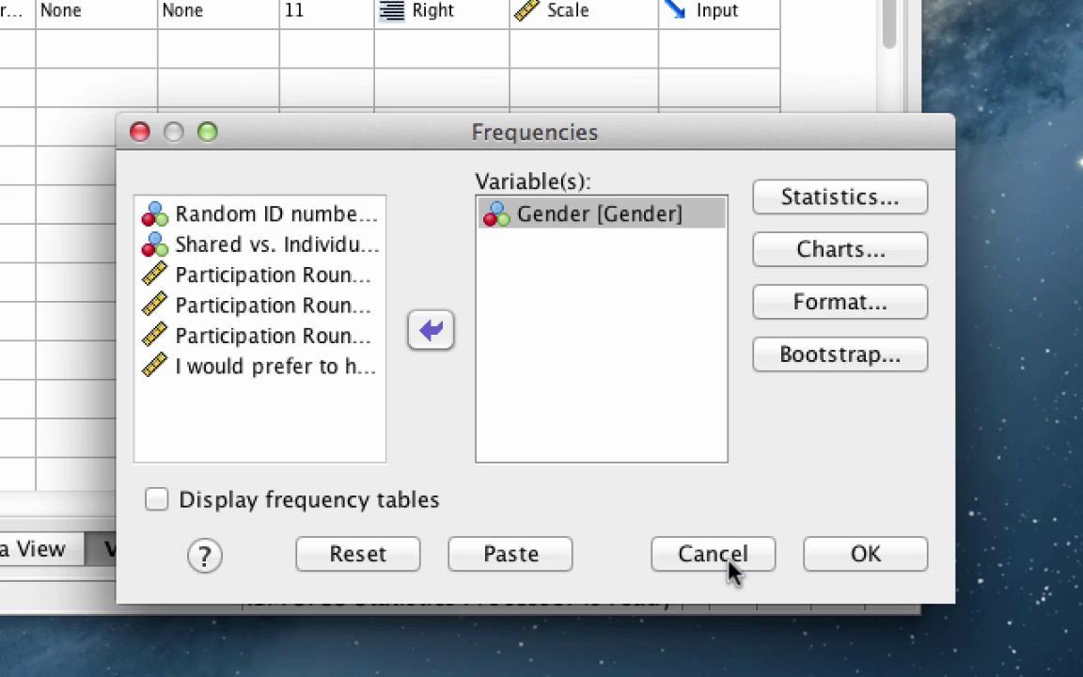
Step: Run the Gender frequencies and select the resulting bar chart in the Viewer
click(893, 555)
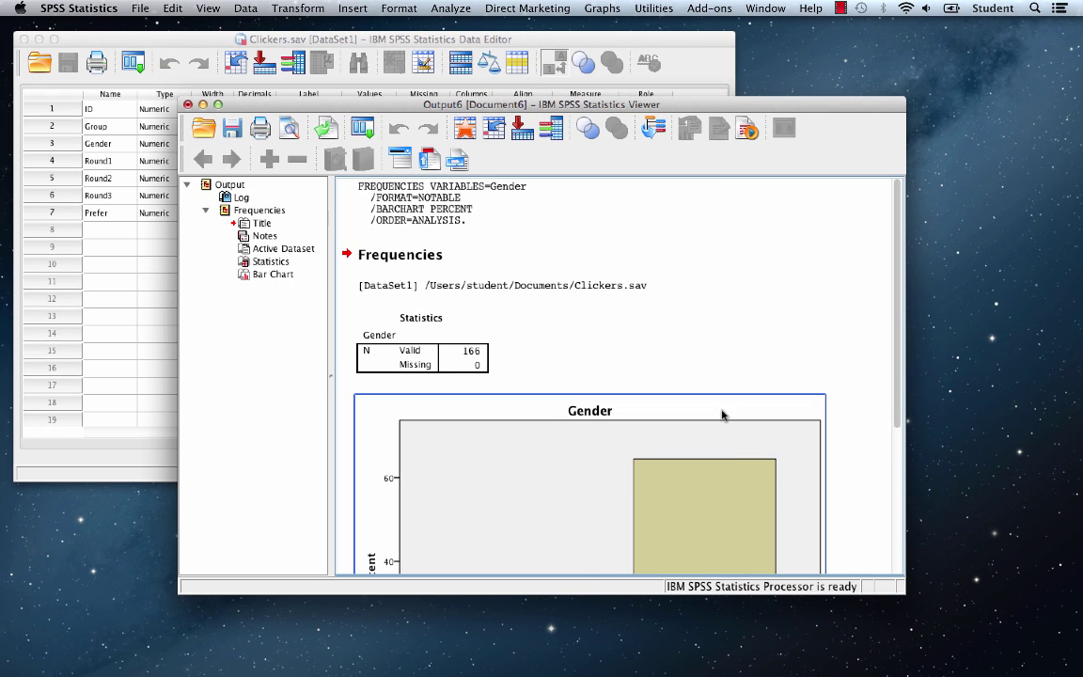
scroll(722, 414, down, 2)
scroll(722, 414, down, 1)
scroll(722, 414, down, 2)
scroll(723, 414, down, 2)
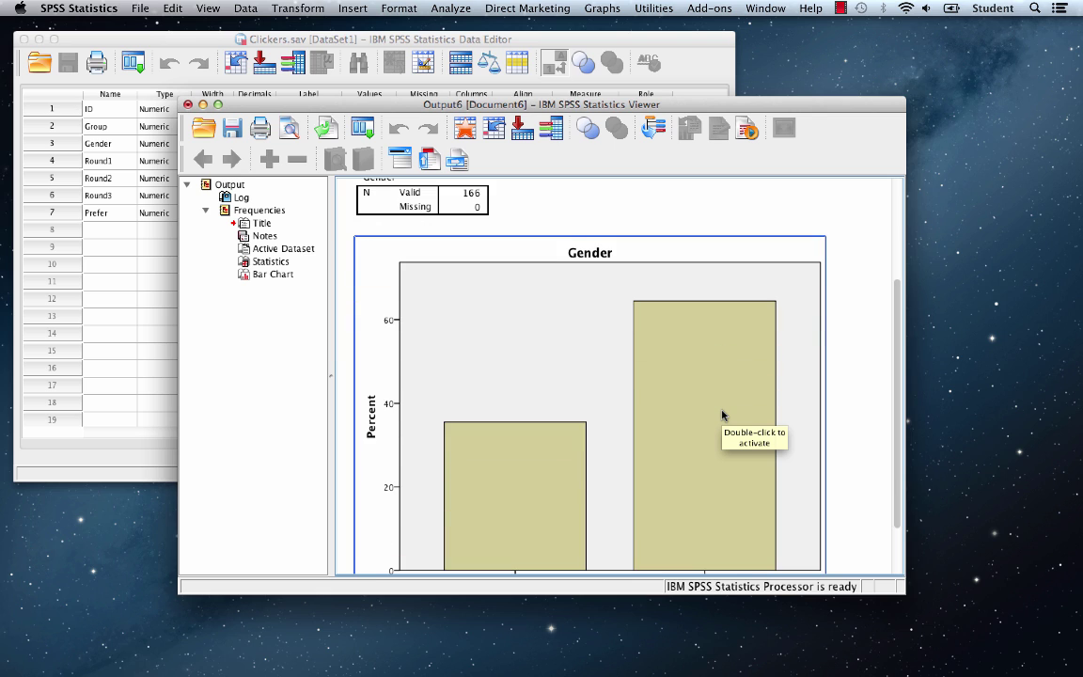
scroll(723, 414, down, 1)
scroll(722, 414, down, 1)
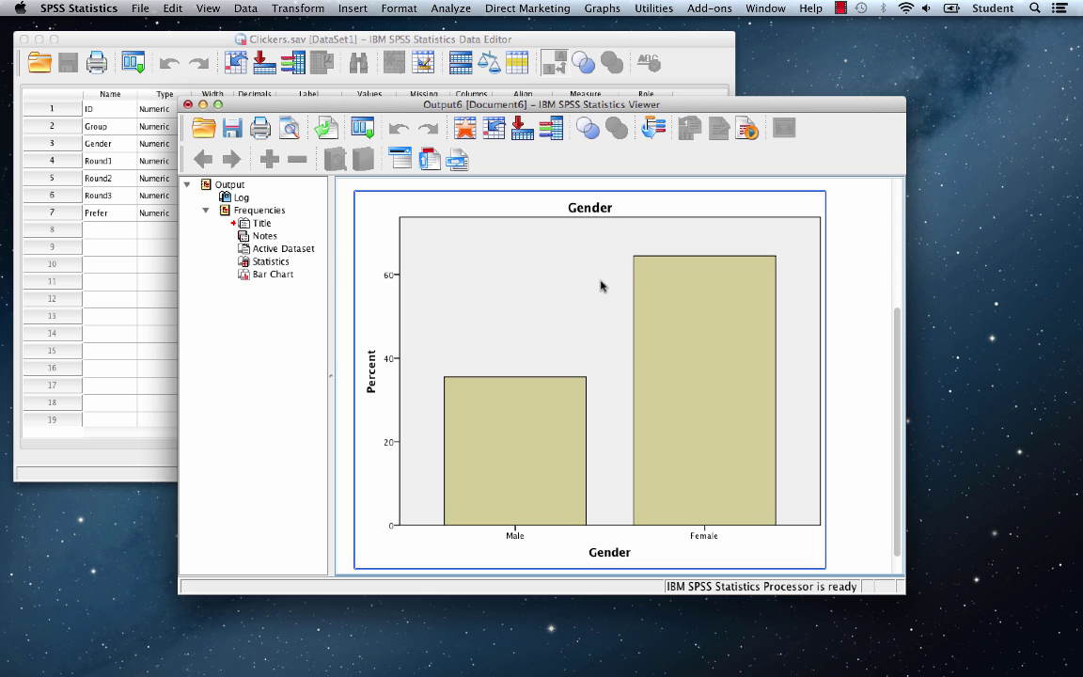
click(553, 305)
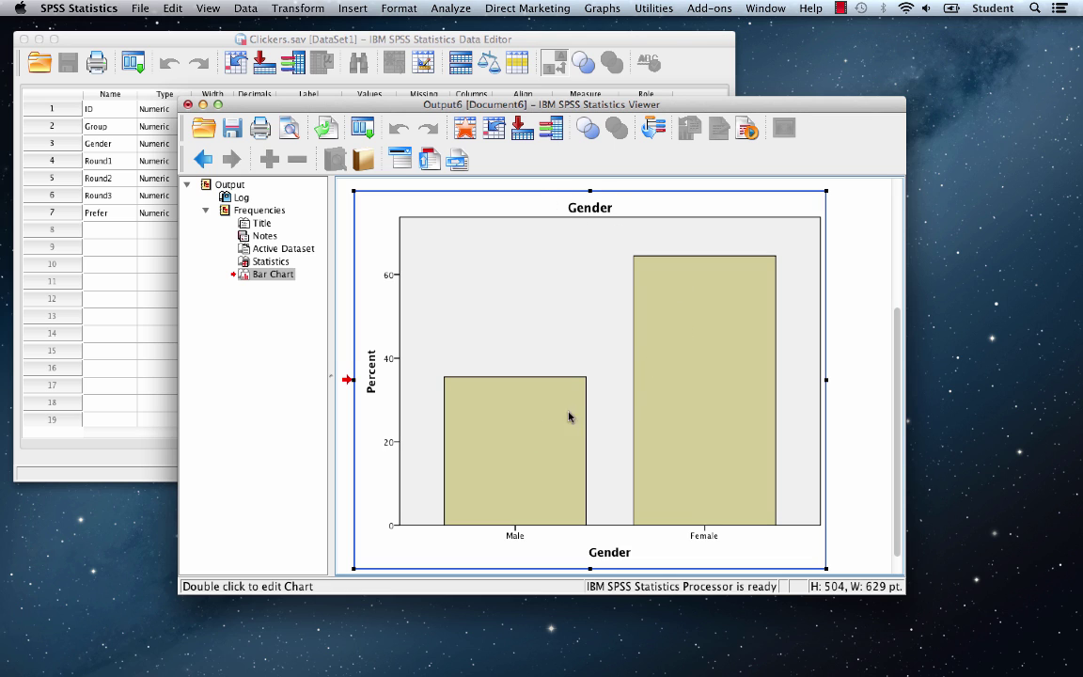
Step: Add bar data labels formatted with one decimal place and a % suffix
double_click(691, 359)
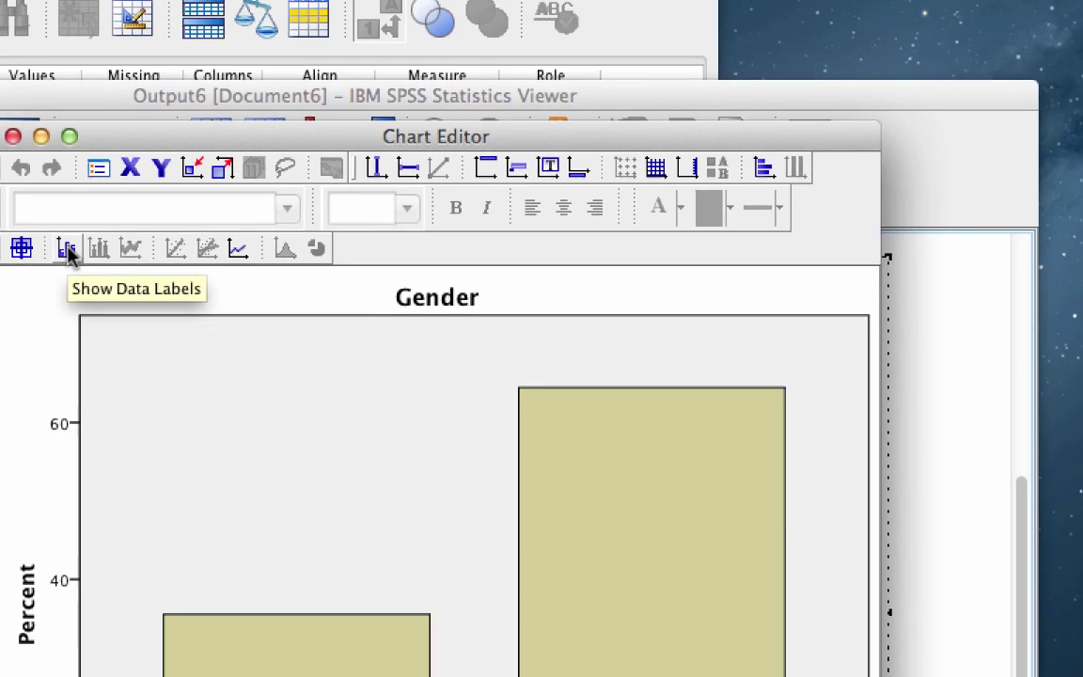
click(111, 195)
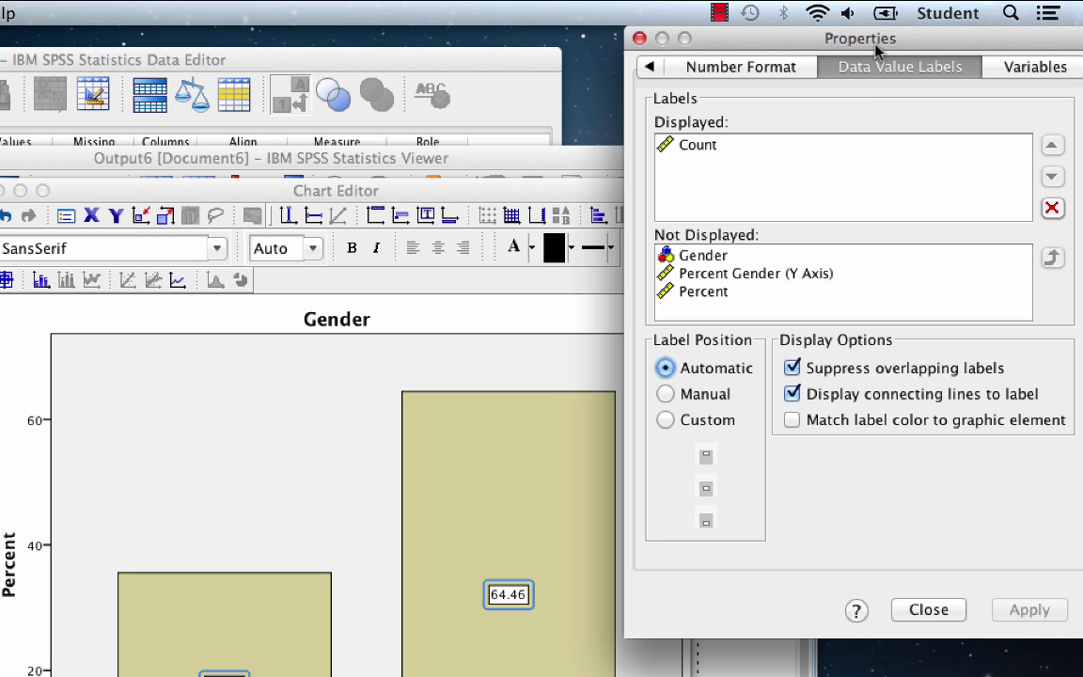
click(755, 70)
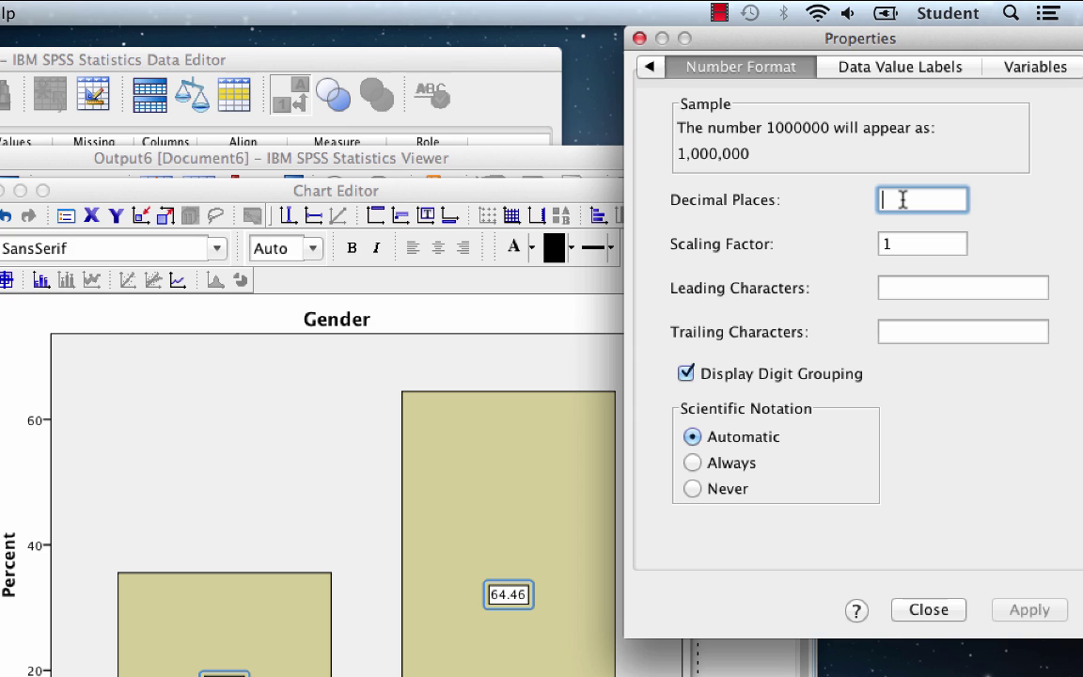
text(1)
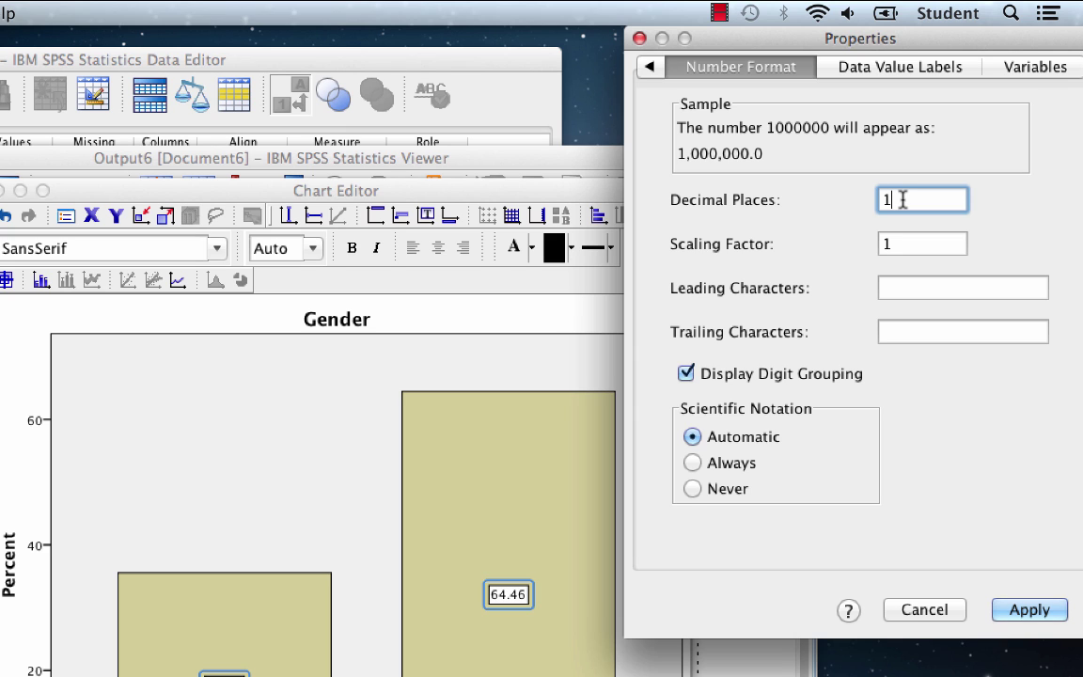
click(918, 331)
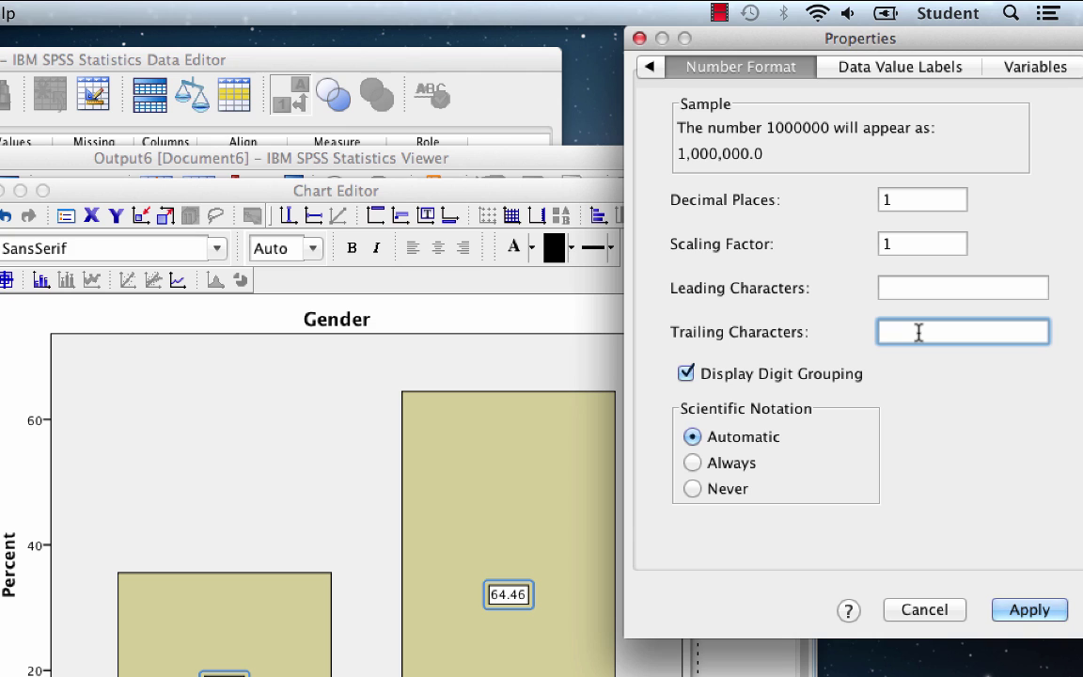
text(%)
click(1031, 611)
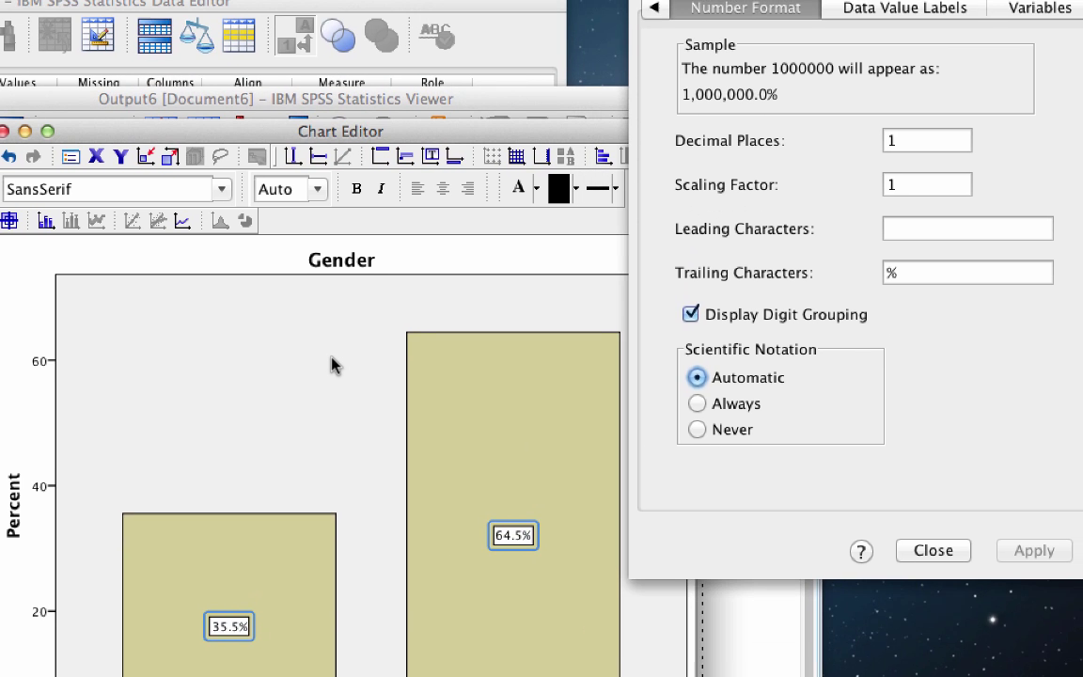
Step: Make the chart background's border and fill transparent
click(351, 240)
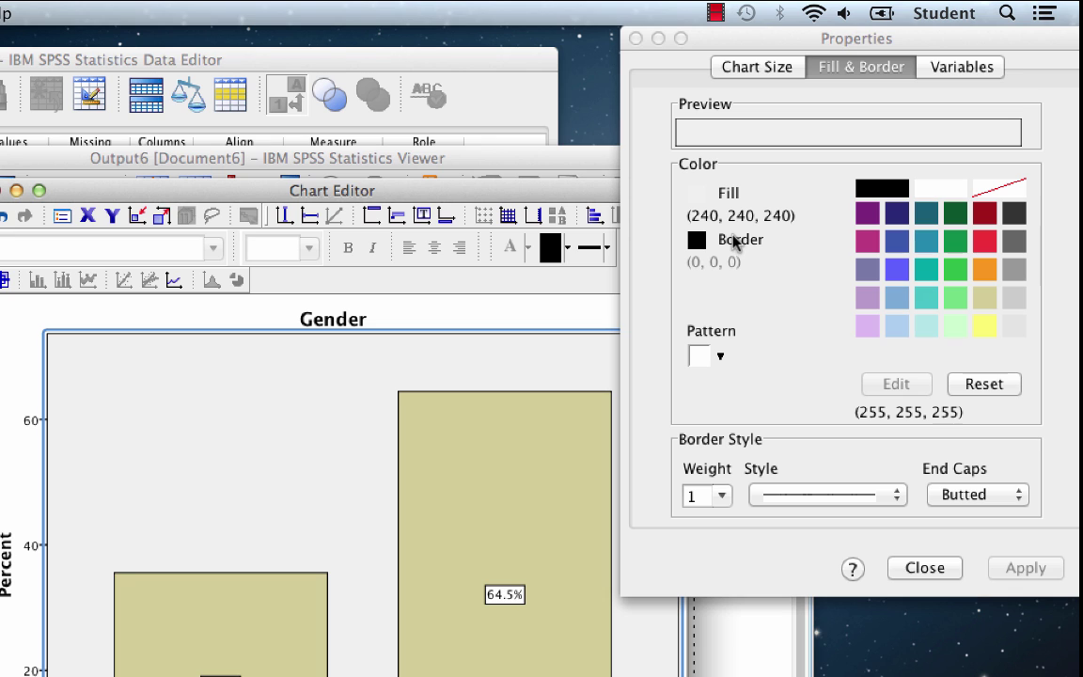
click(696, 241)
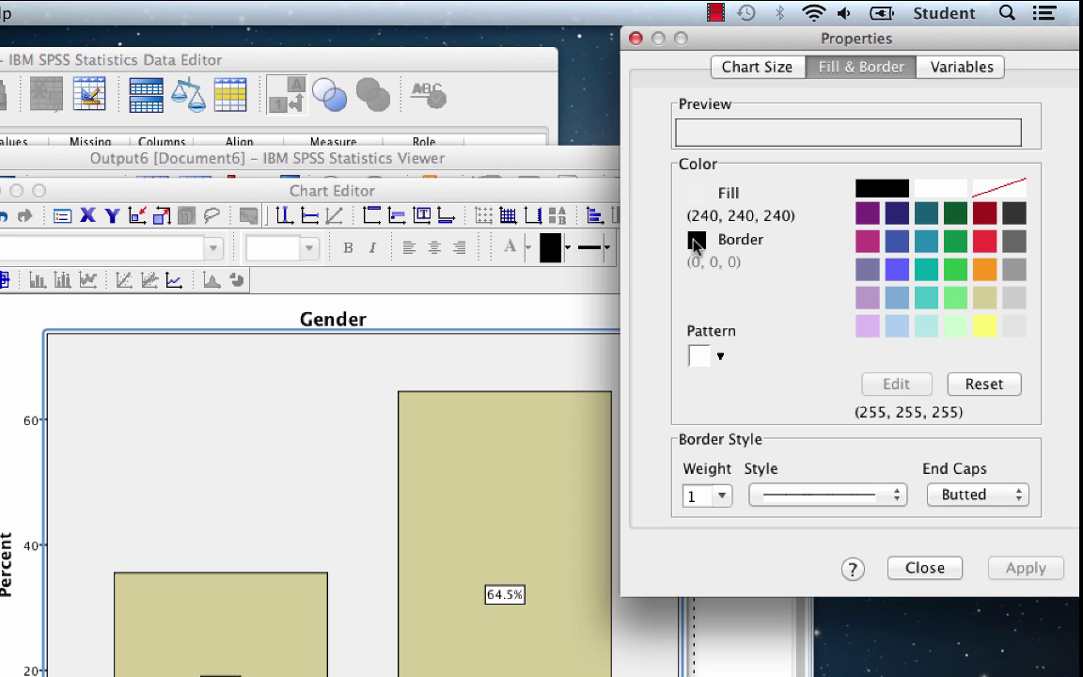
click(1005, 191)
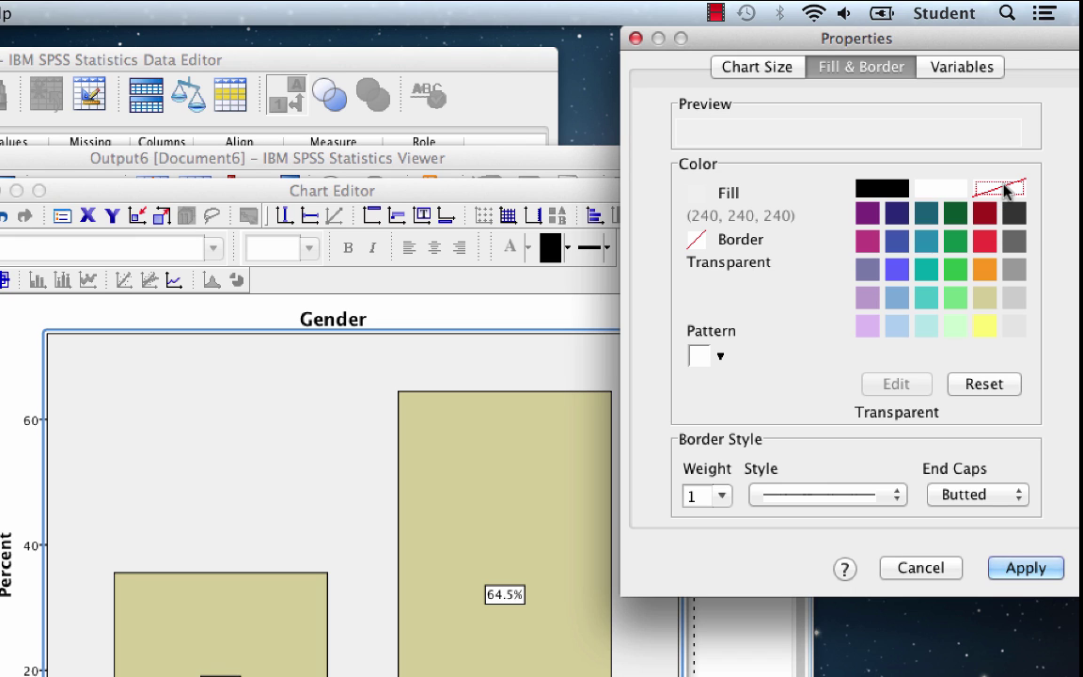
click(705, 197)
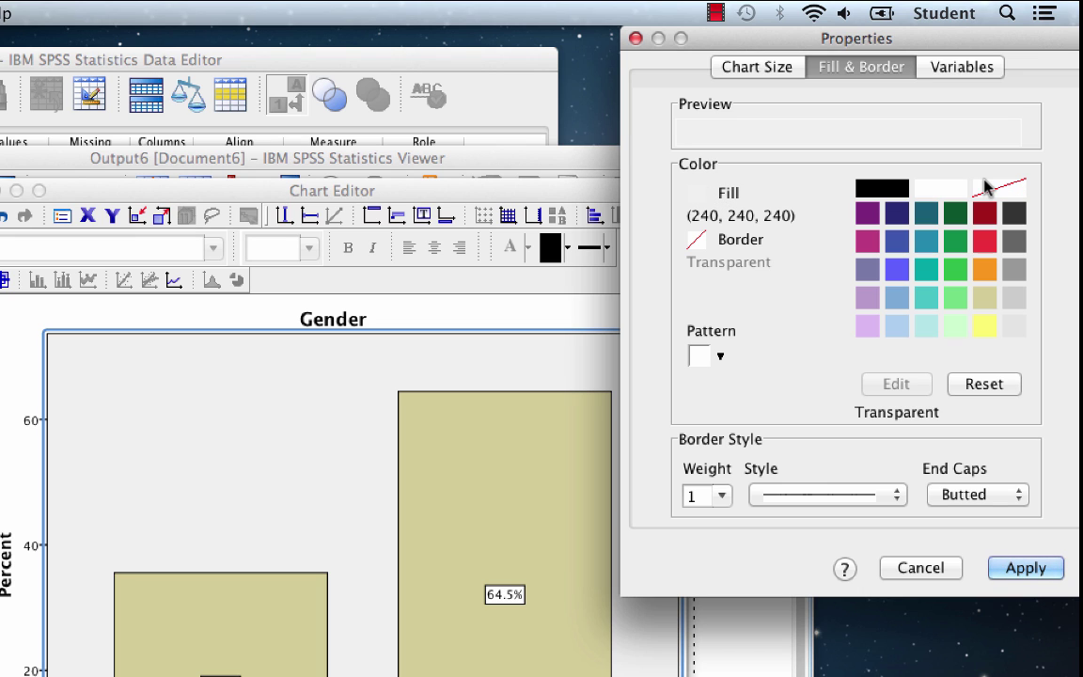
click(987, 186)
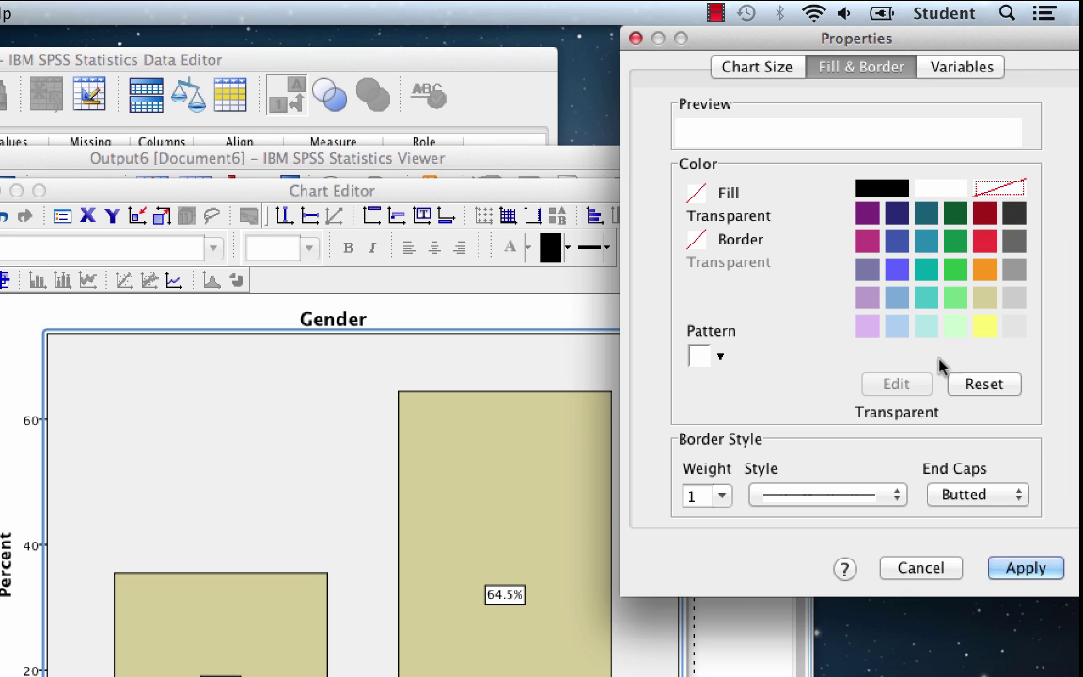
click(1032, 568)
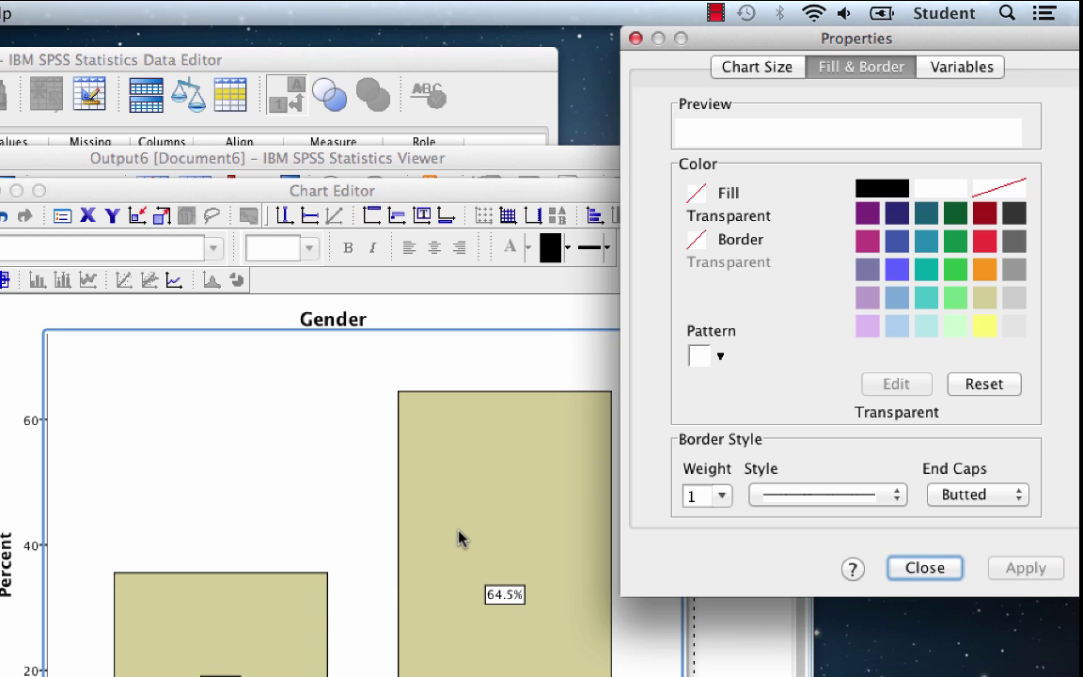
click(485, 510)
click(484, 510)
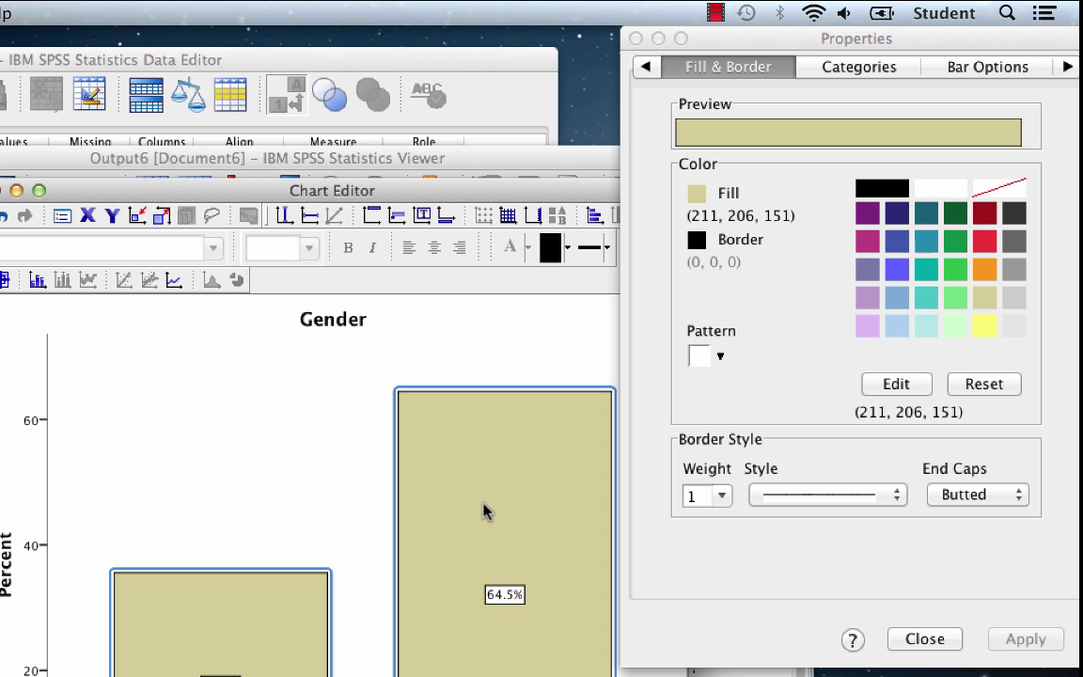
Step: Fill both Gender bars with medium grey (153,153,153)
click(700, 196)
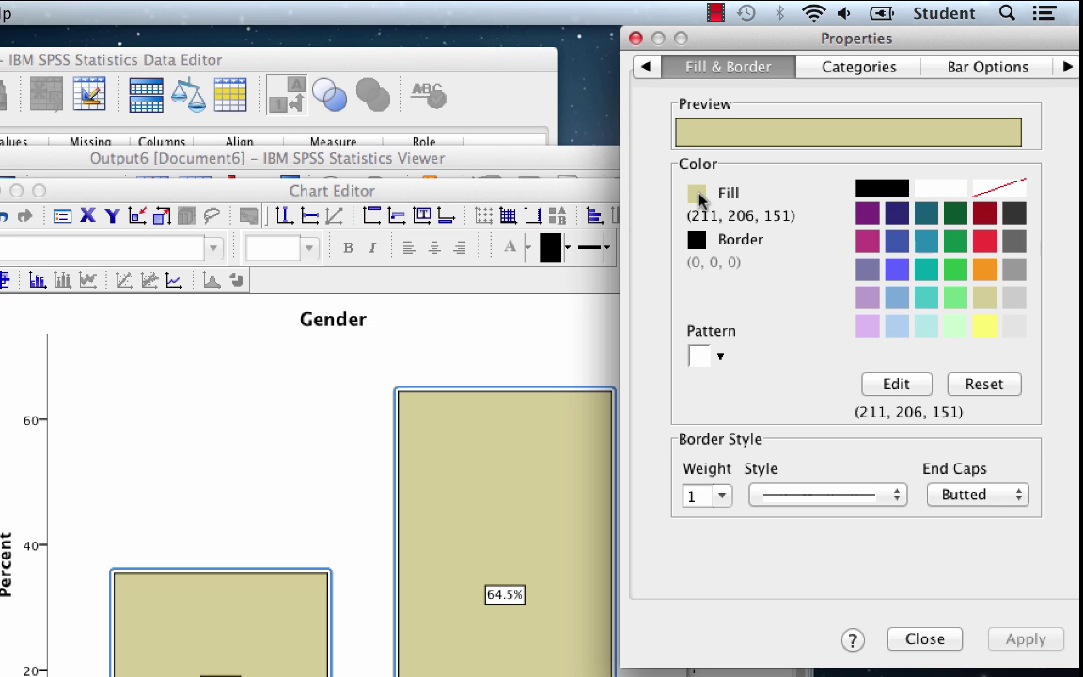
click(1014, 270)
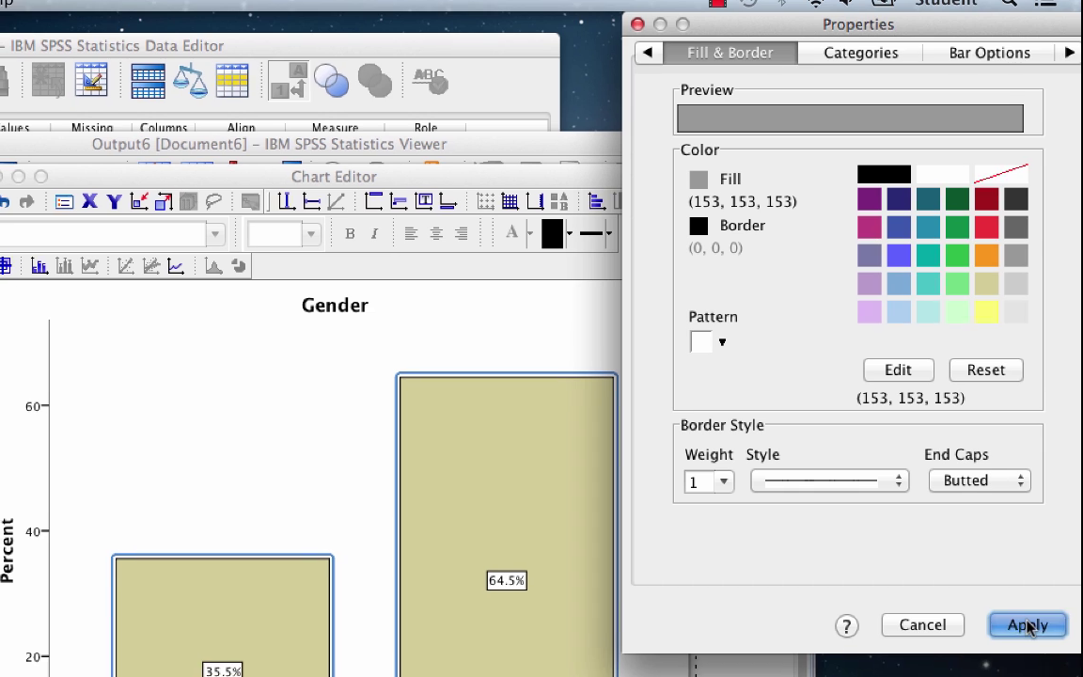
click(1027, 639)
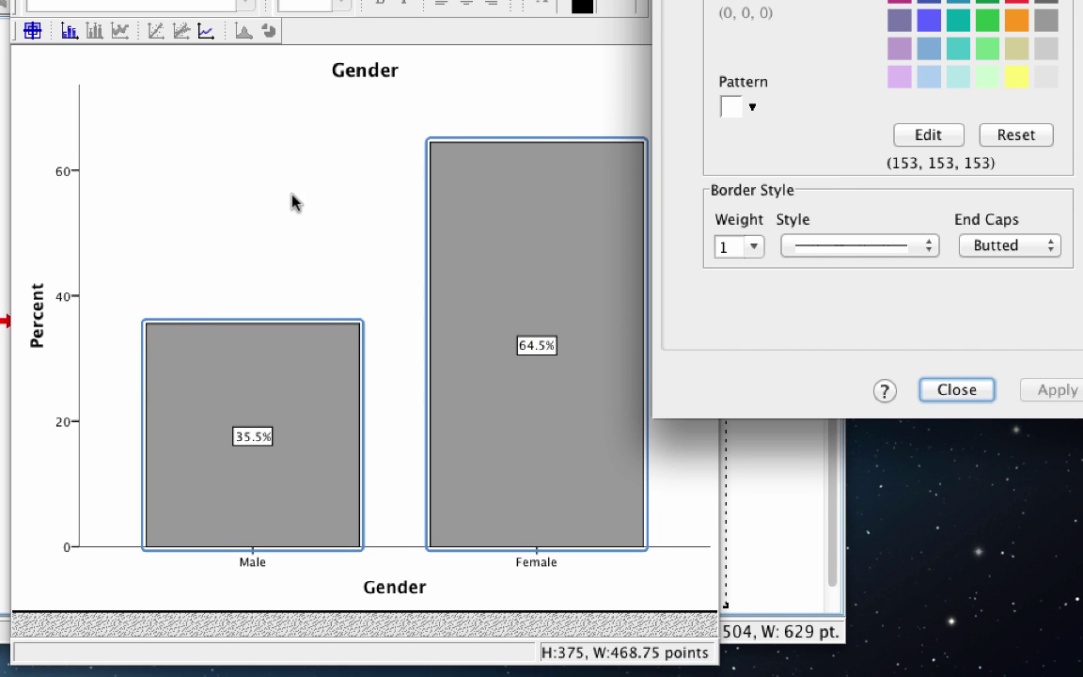
Step: Delete the 'Gender' title text from above the chart
click(327, 115)
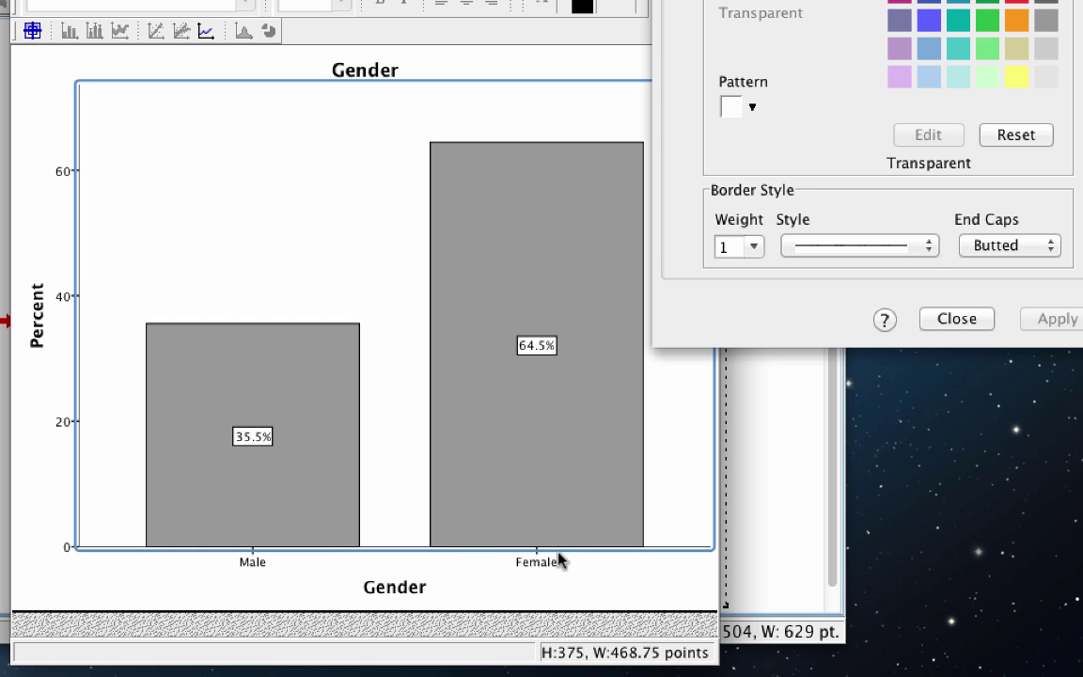
click(380, 72)
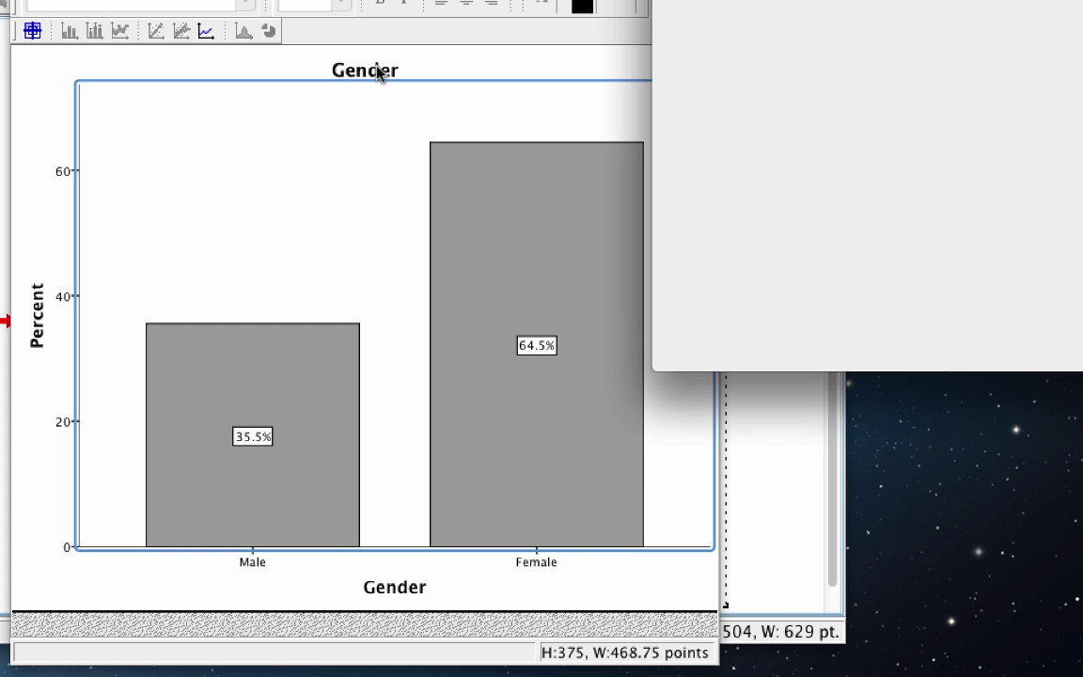
click(325, 68)
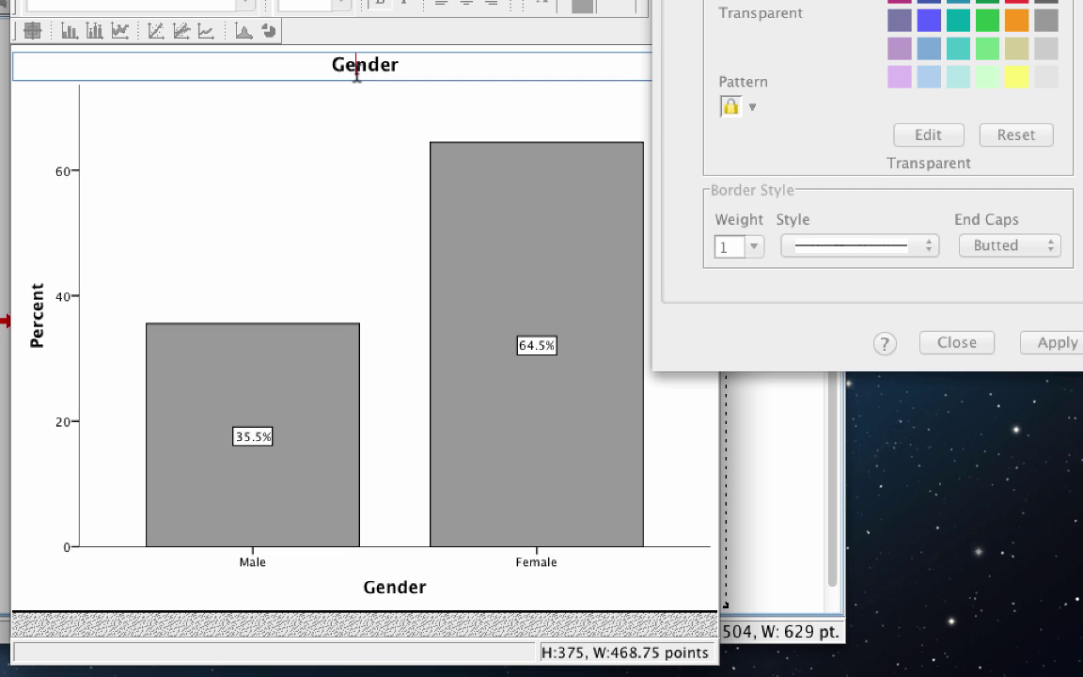
drag(334, 68, 405, 66)
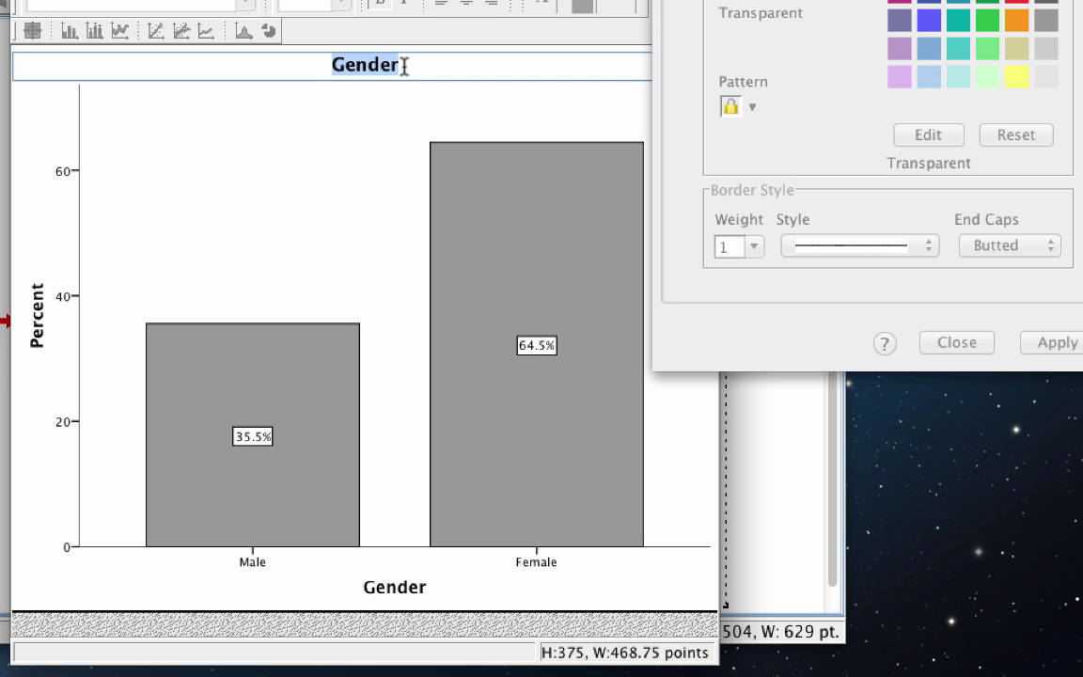
key(BackSpace)
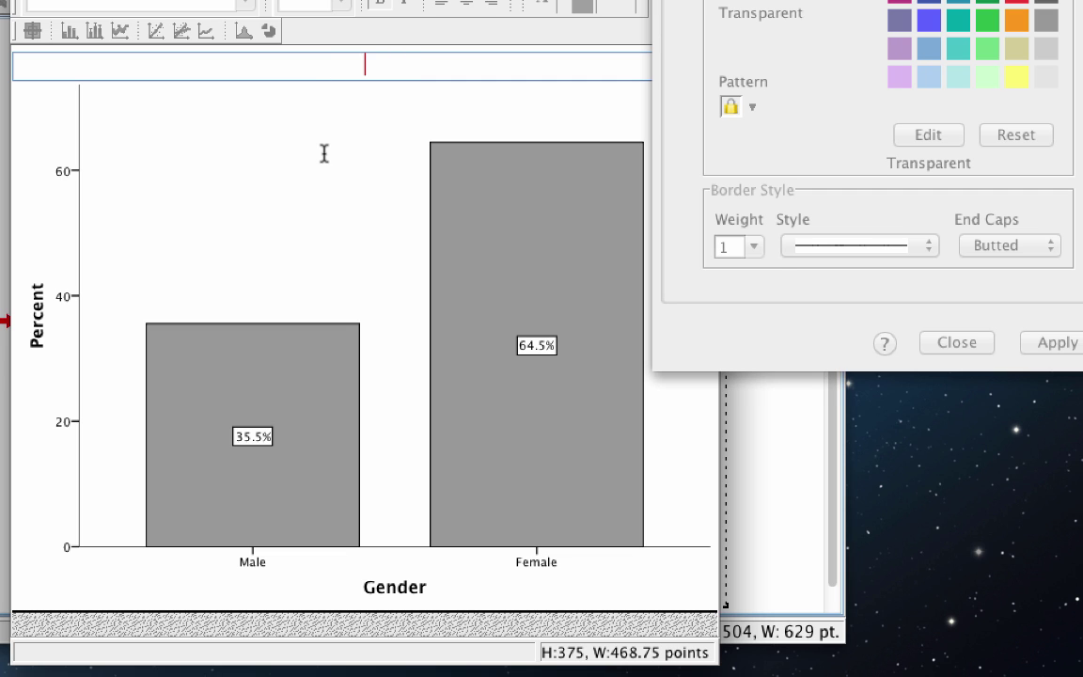
click(328, 167)
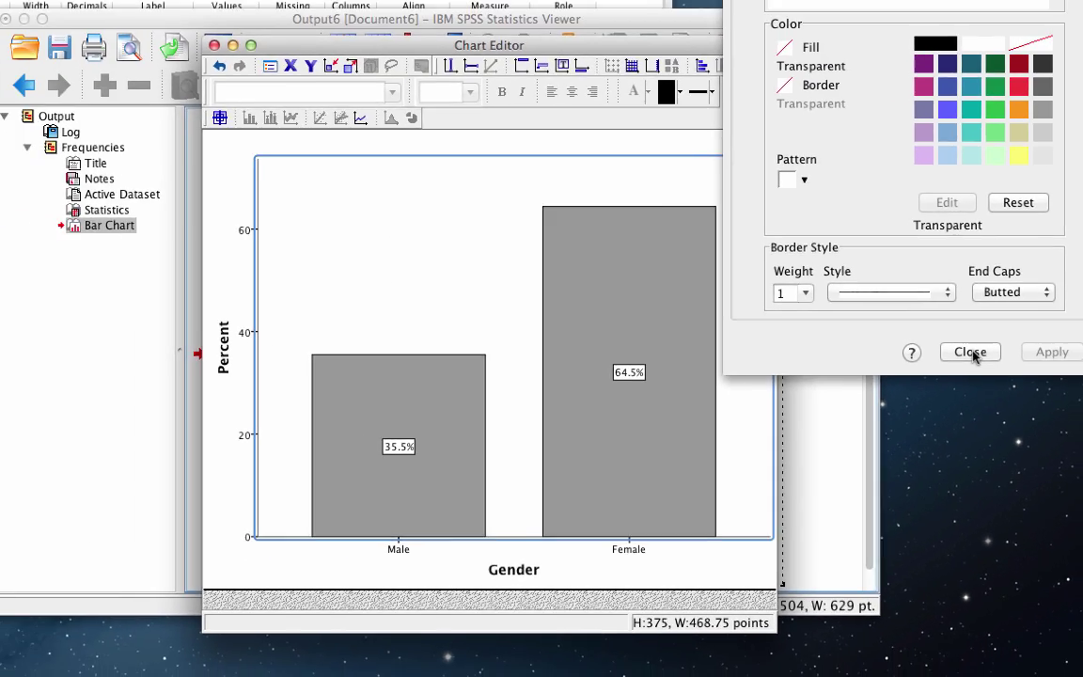
Step: Close the Properties dialog and Chart Editor, then select the chart in the Viewer
click(945, 313)
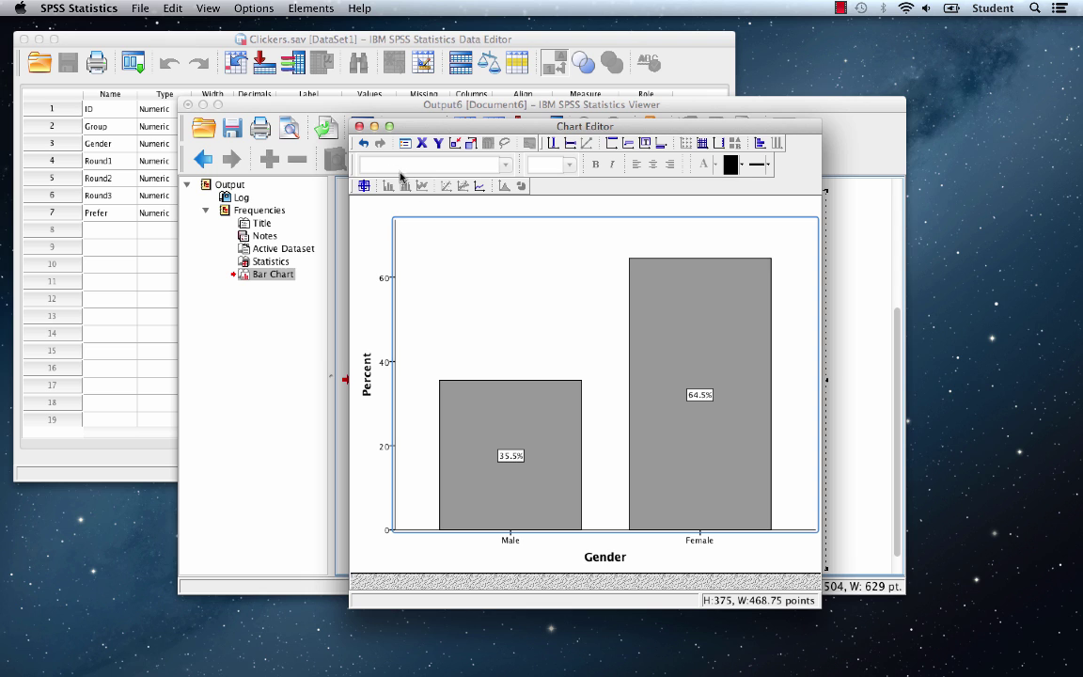
click(358, 126)
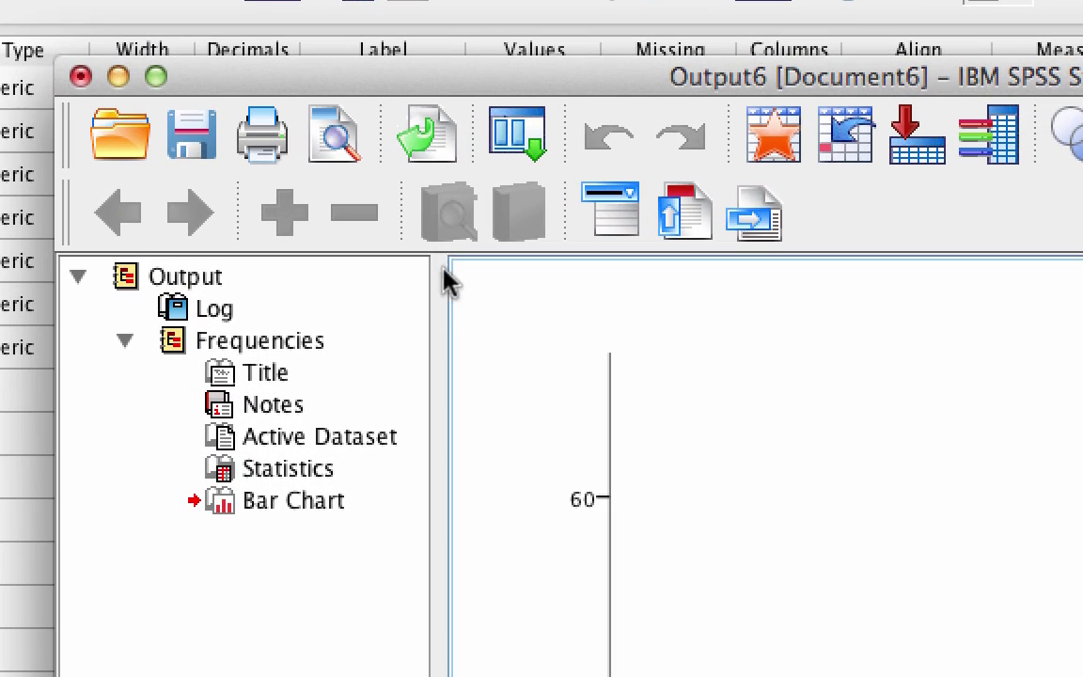
click(428, 138)
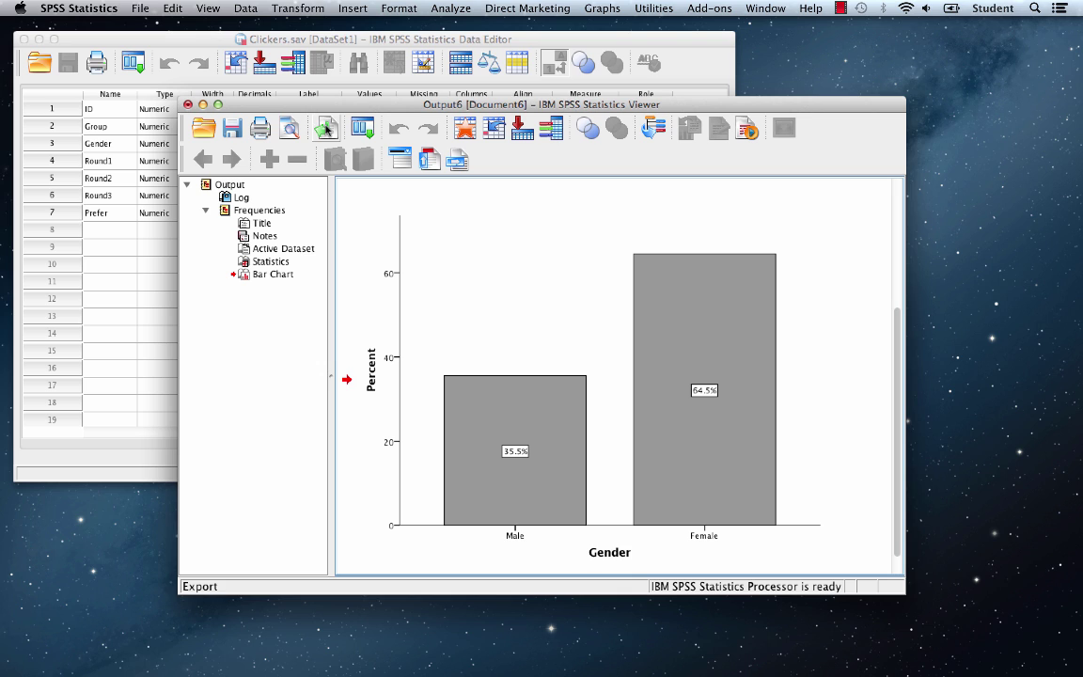
click(411, 275)
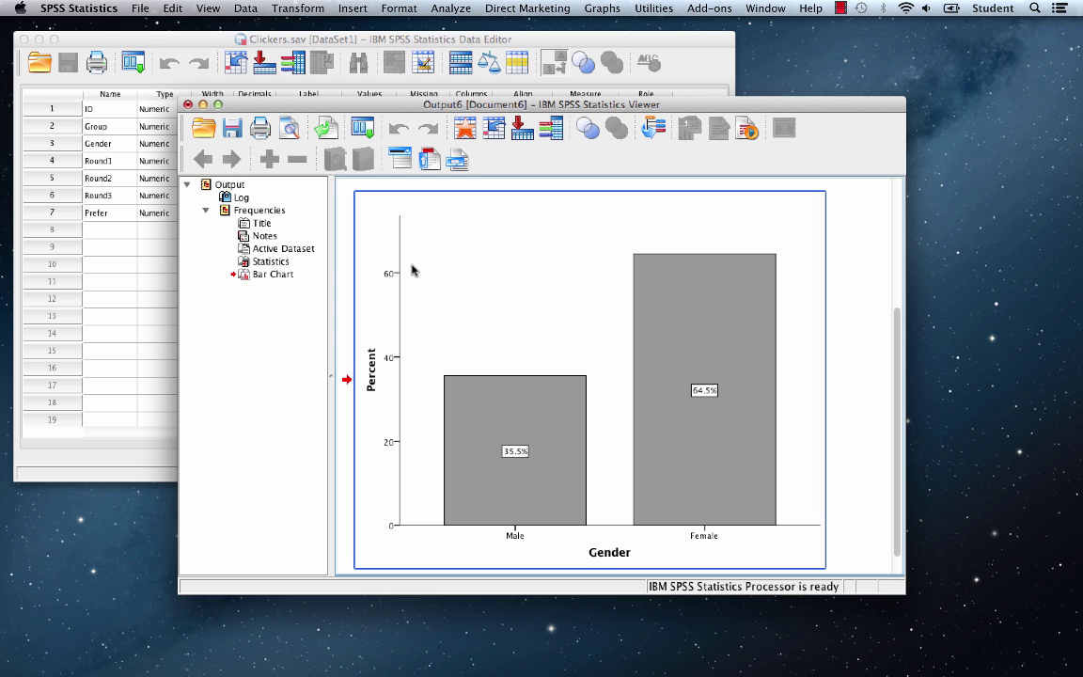
Step: Set the Percent Y axis scale to minimum 0 and maximum 100
double_click(507, 281)
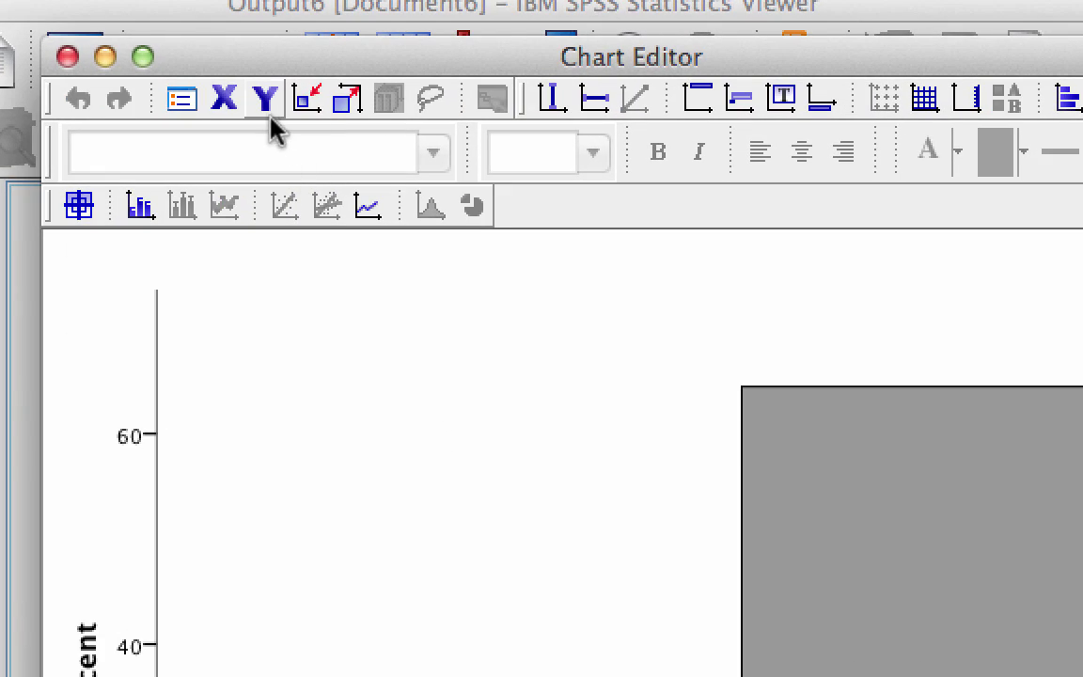
click(267, 103)
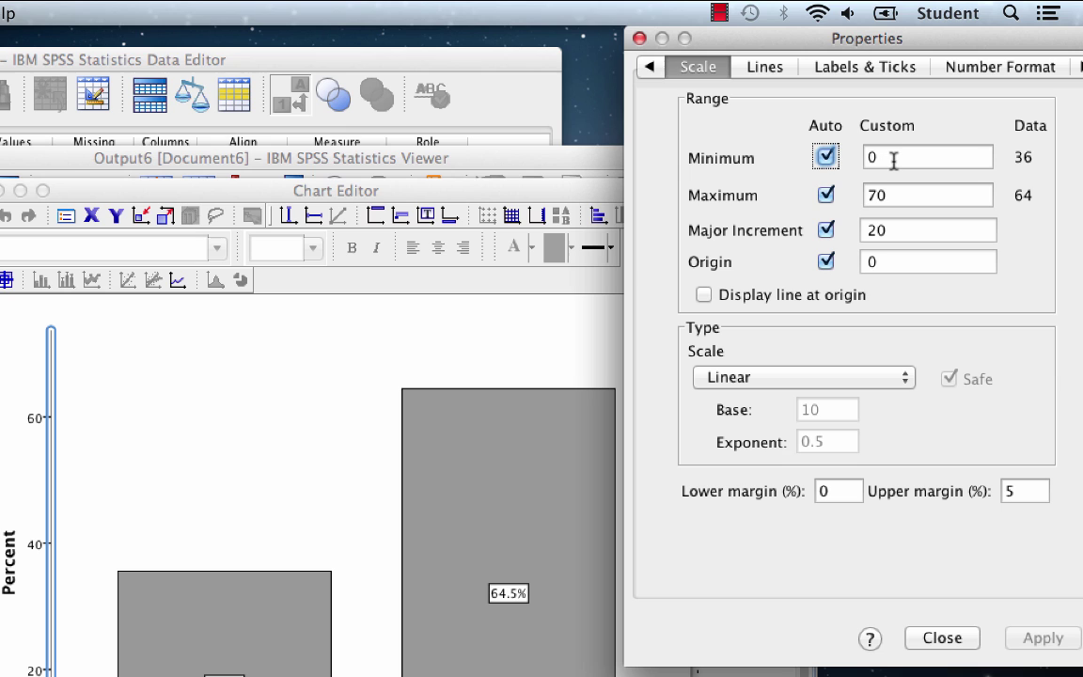
click(898, 155)
drag(929, 155, 866, 156)
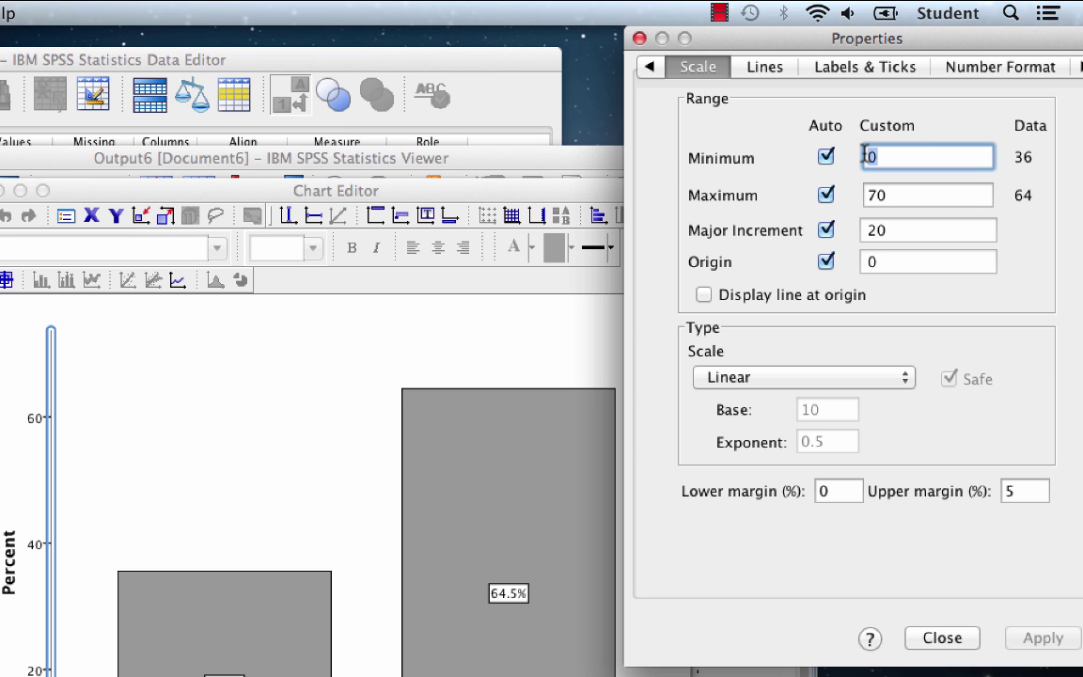
text(0)
drag(900, 194, 873, 194)
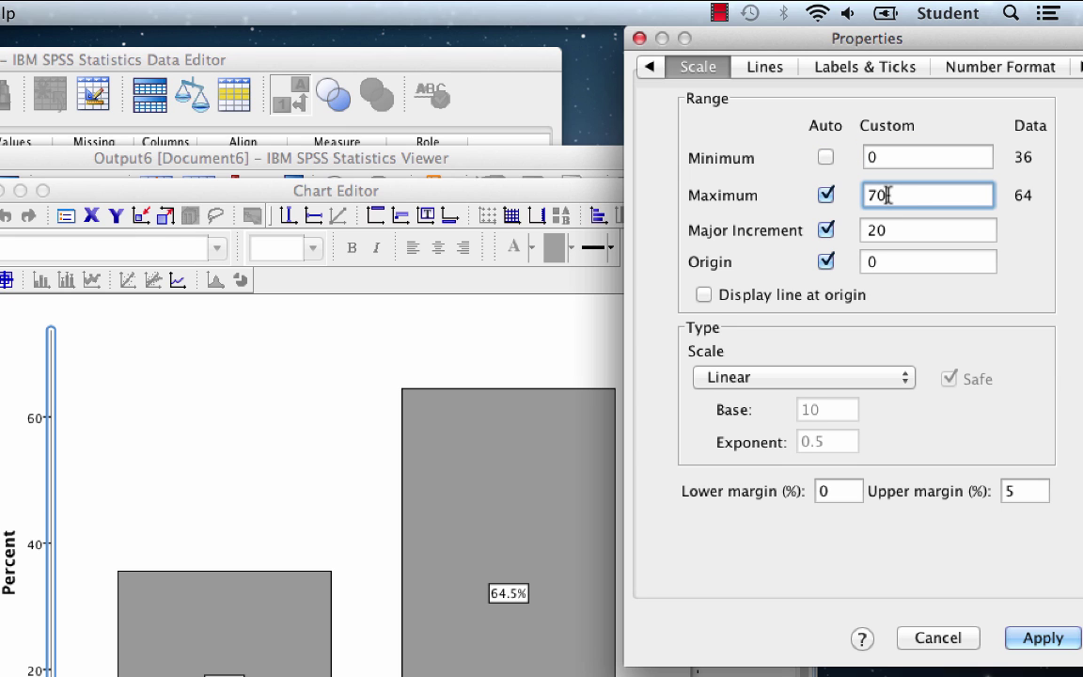
text(1)
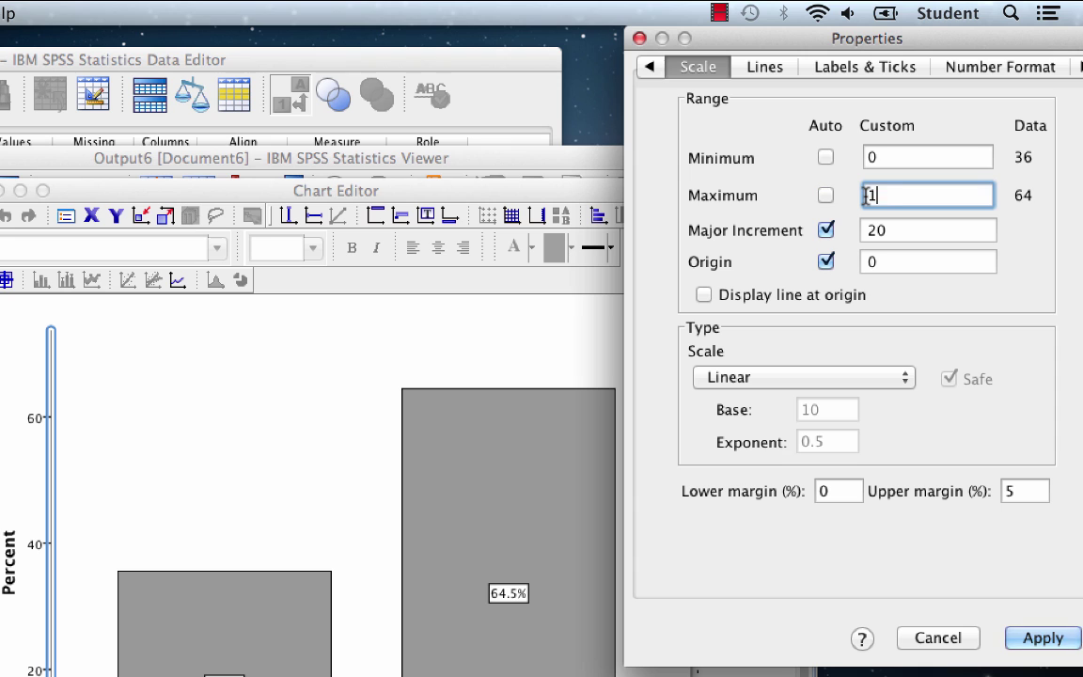
text(00)
click(867, 231)
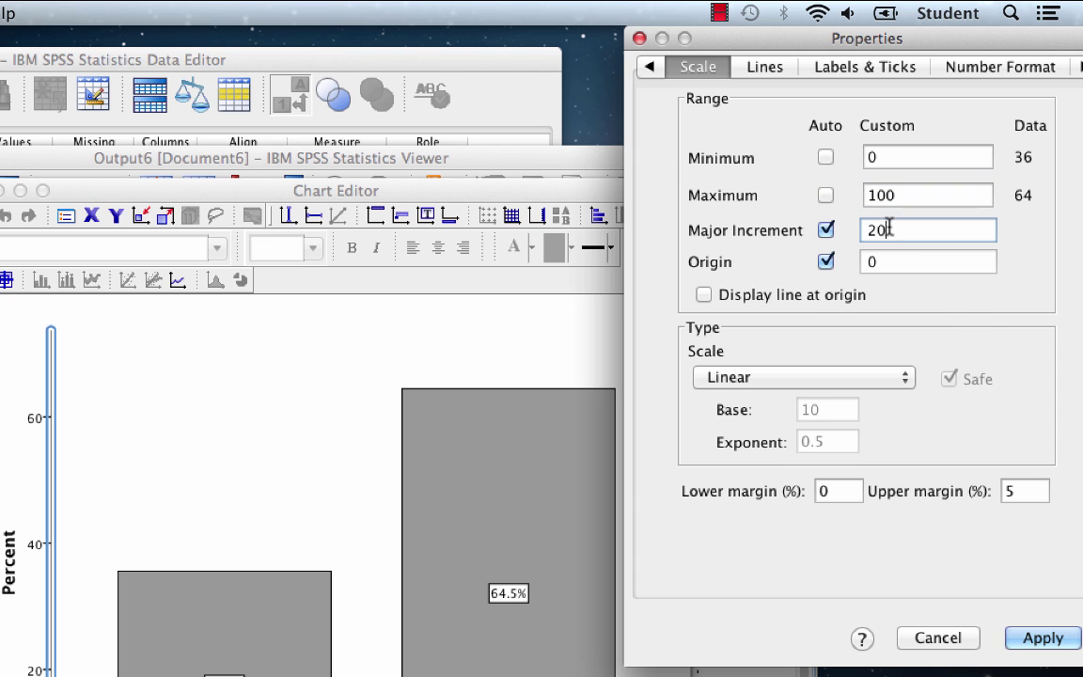
click(1044, 637)
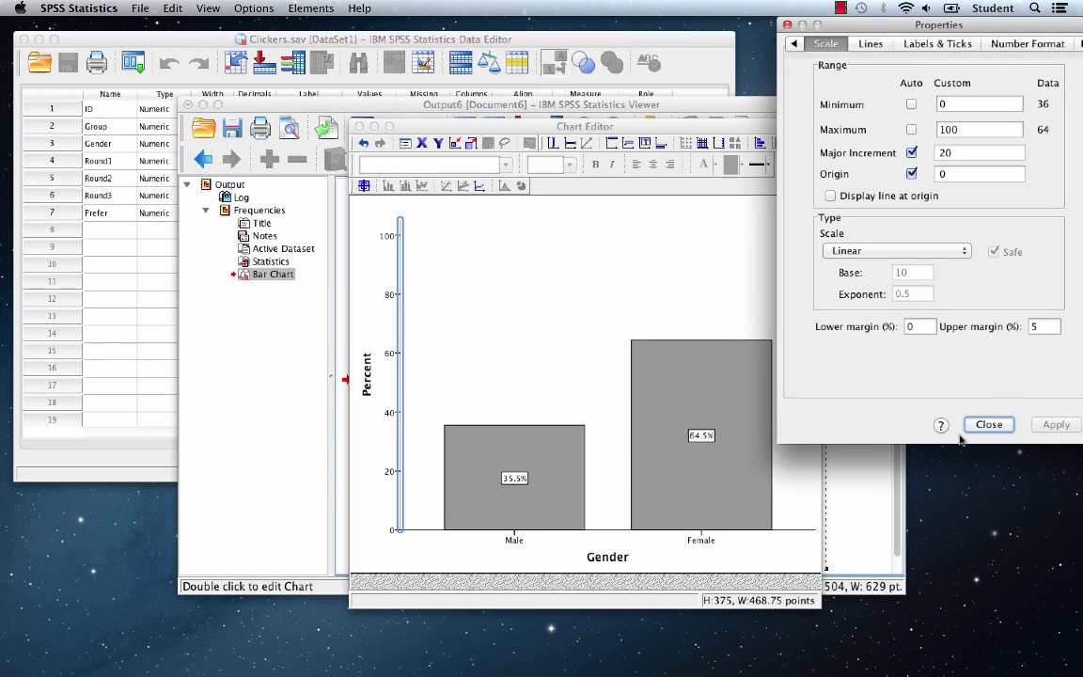
Step: Close the axis properties and Chart Editor, returning to the Viewer
click(987, 425)
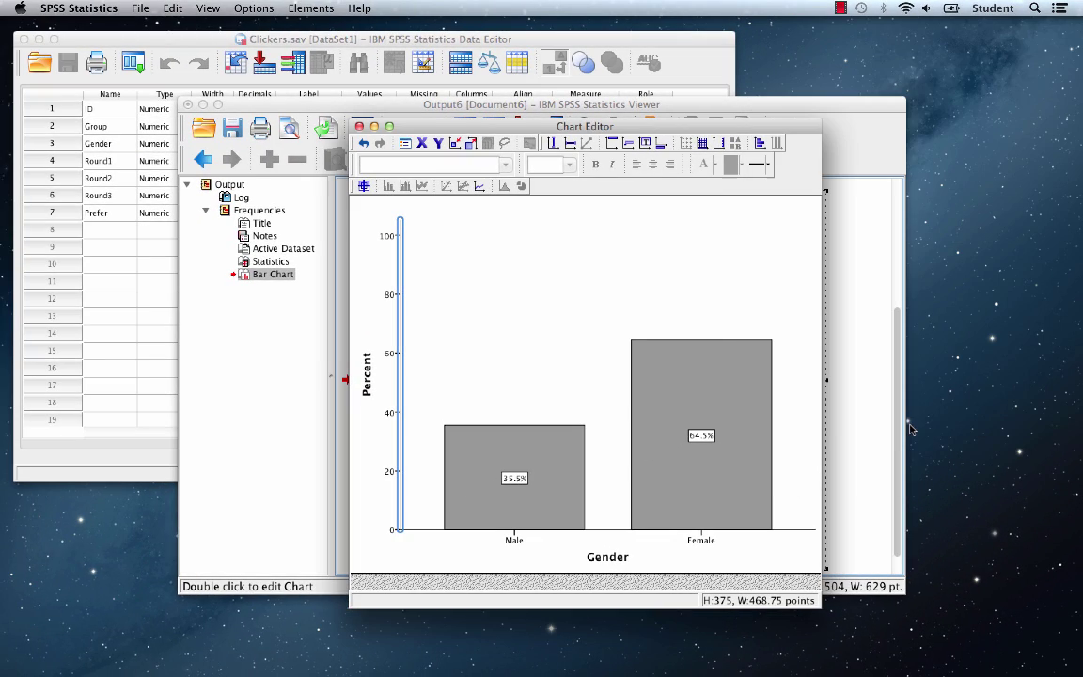
click(788, 411)
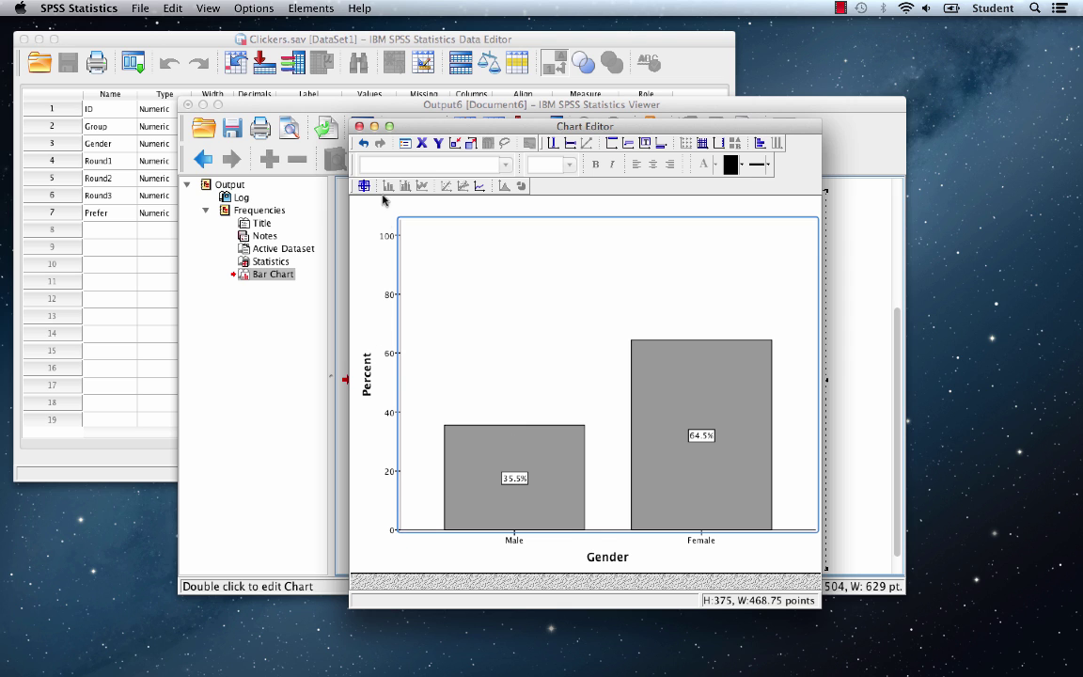
click(360, 127)
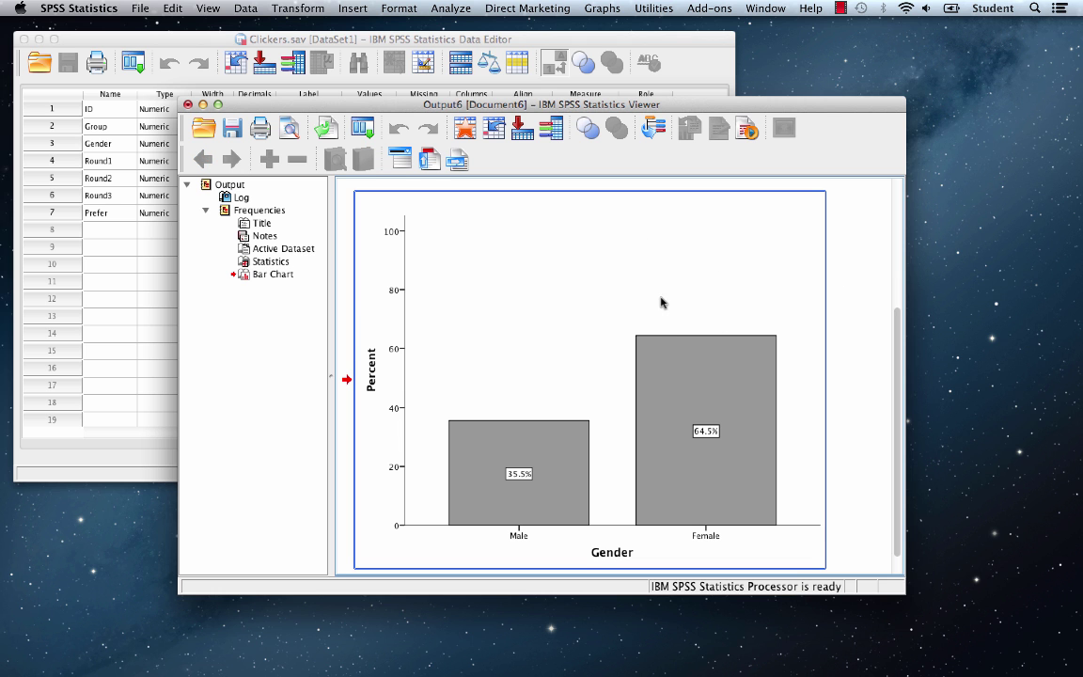
click(851, 302)
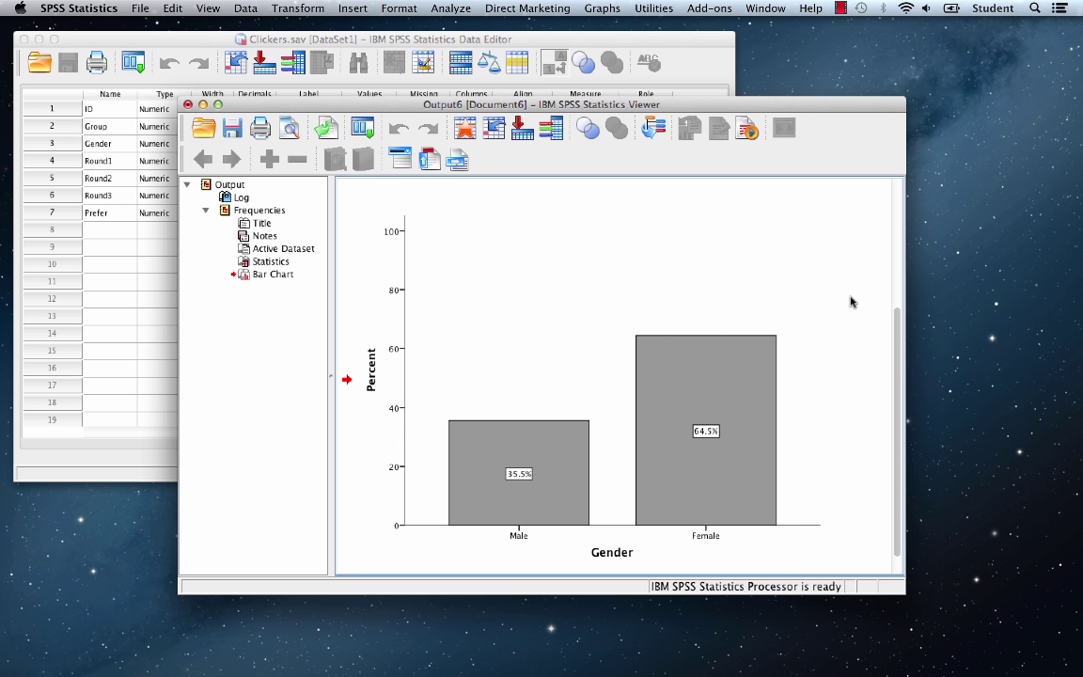